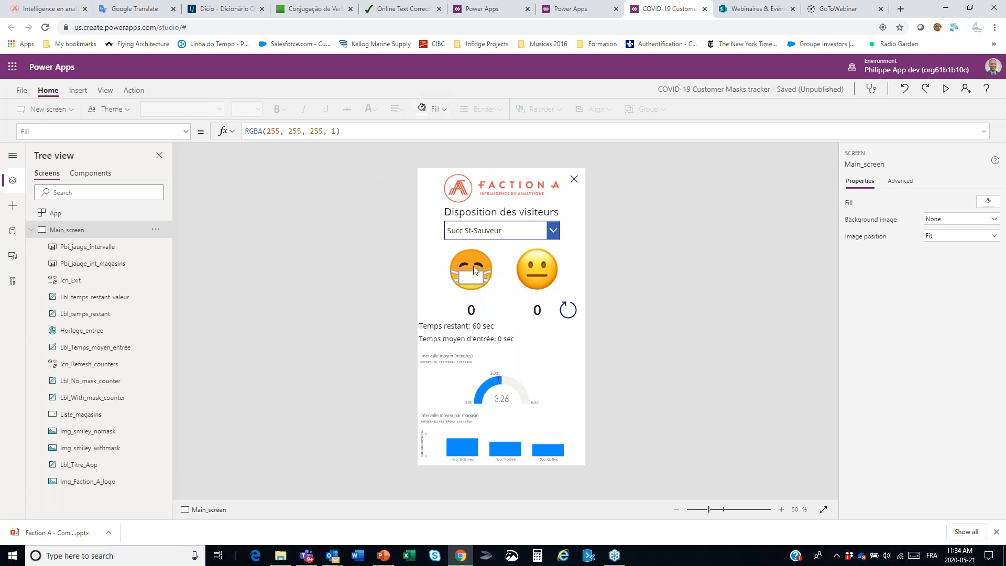
Step: Select the masked smiley image and look through its advanced properties
left_click(473, 266)
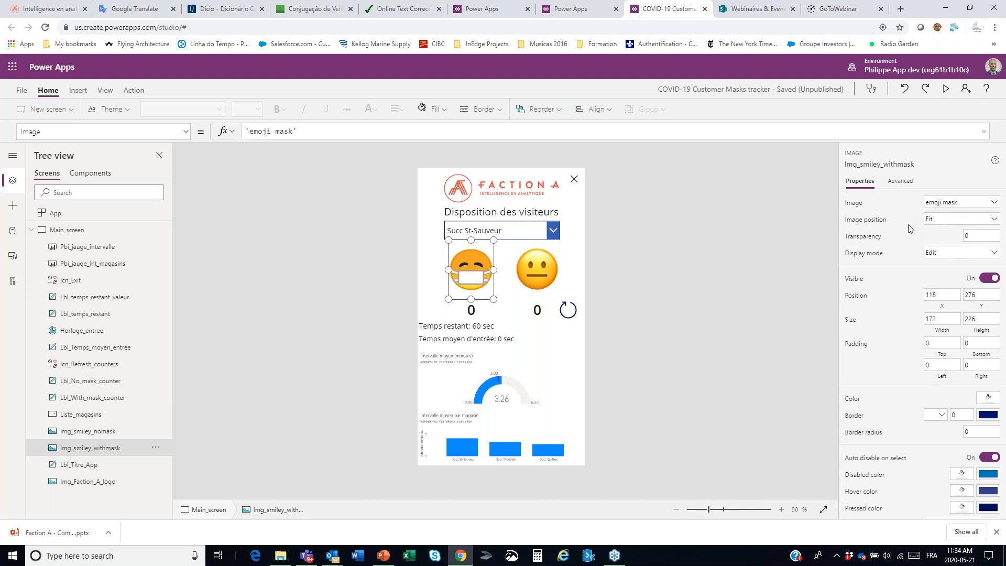
left_click(901, 185)
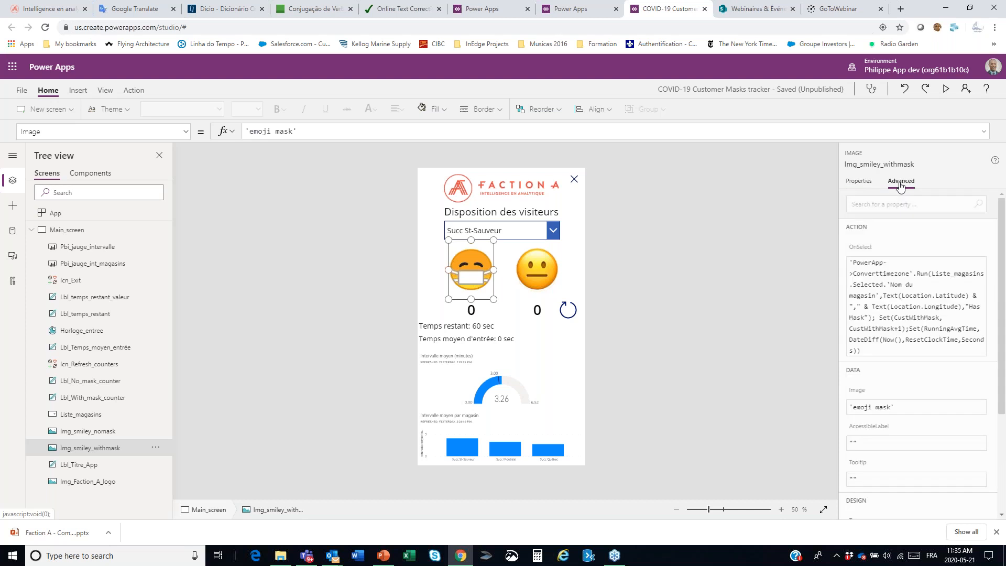
left_click(861, 187)
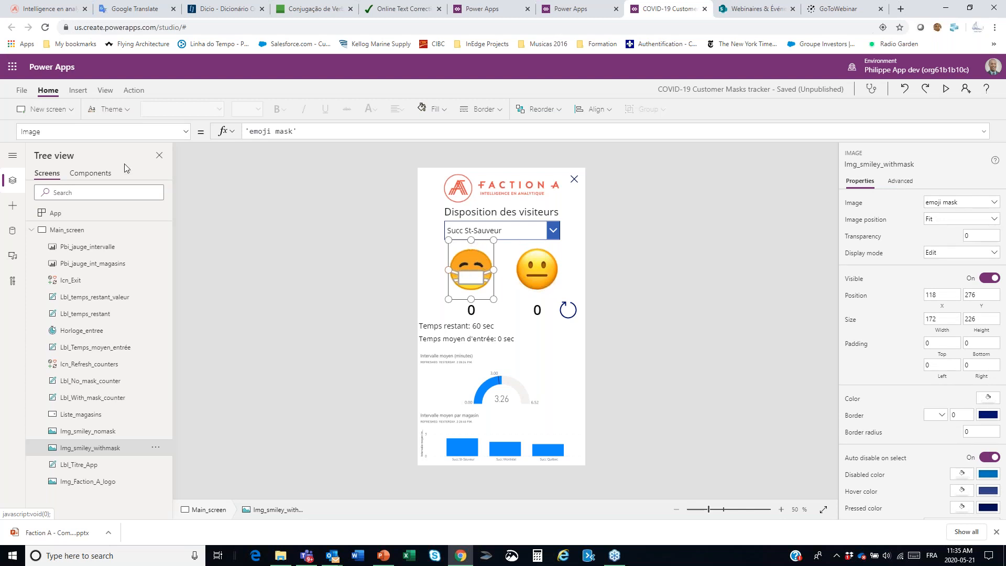
Step: Show the masked smiley image's OnSelect formula and read it in the expanded formula bar
left_click(186, 132)
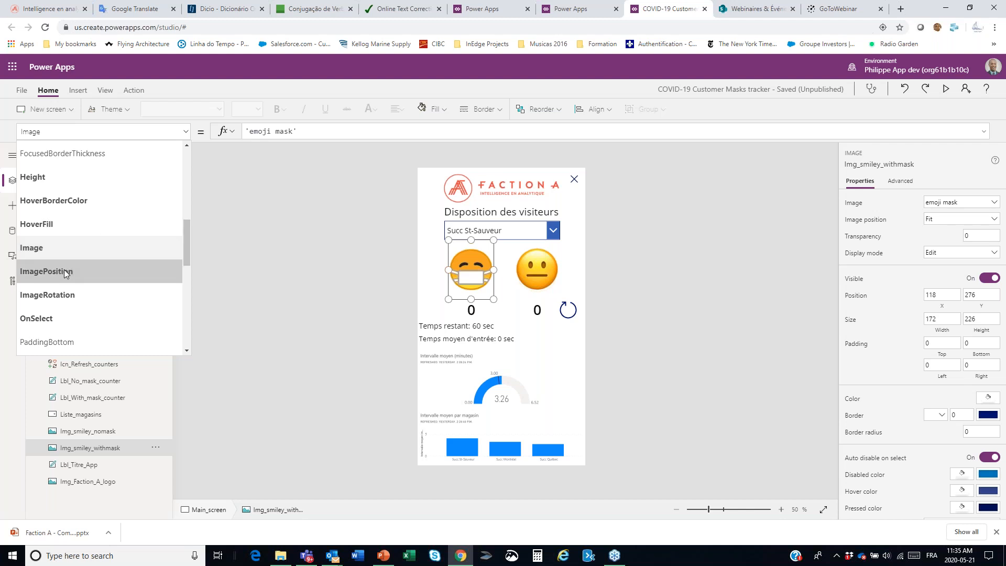
left_click_drag(190, 248, 194, 281)
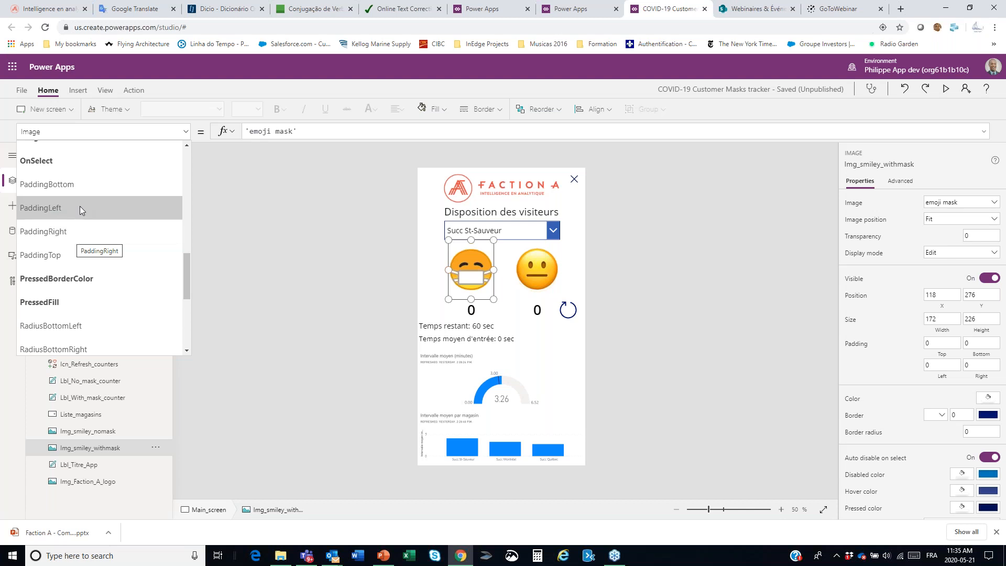
left_click_drag(185, 272, 196, 247)
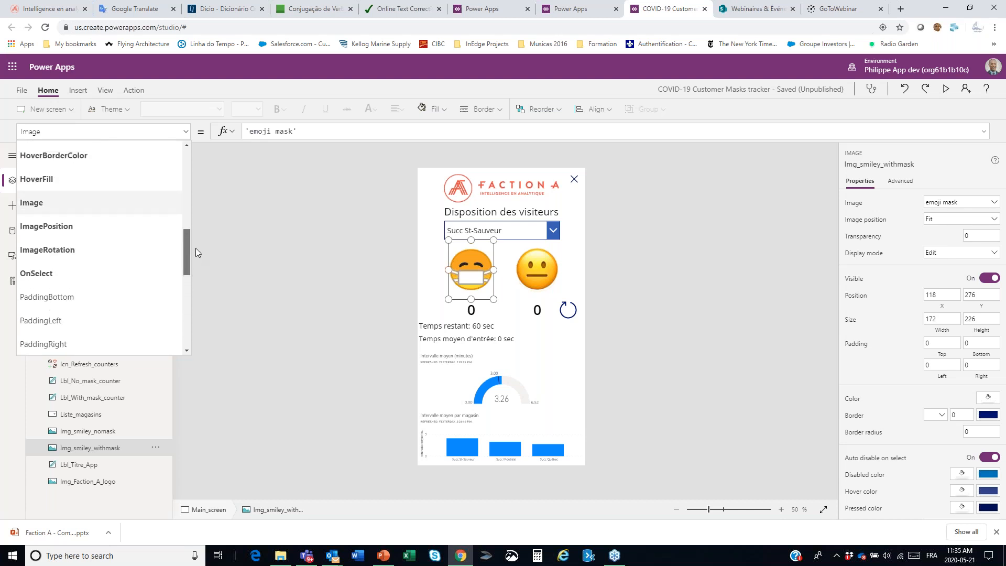
left_click_drag(196, 247, 197, 219)
scroll(171, 255, "down", 3)
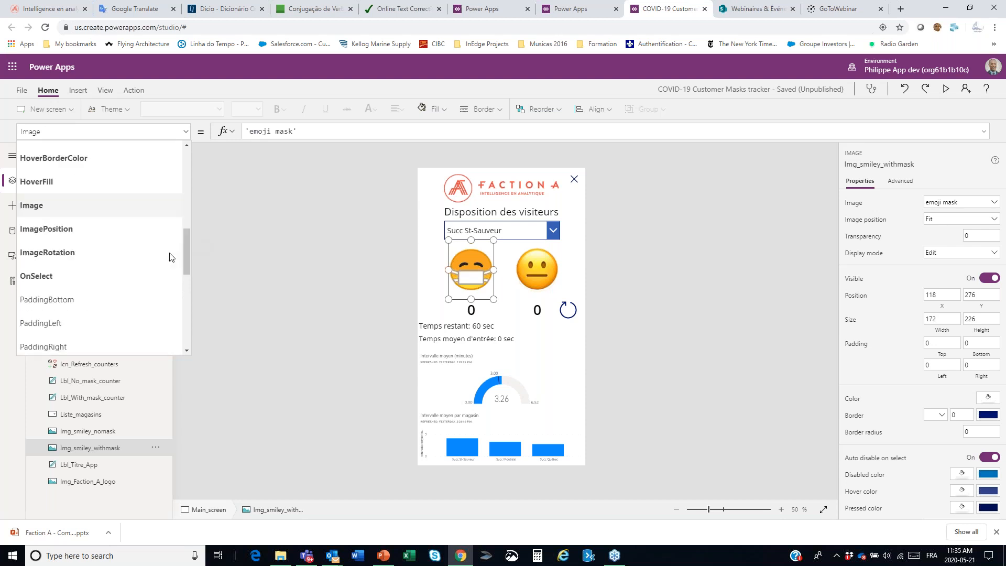
left_click(168, 277)
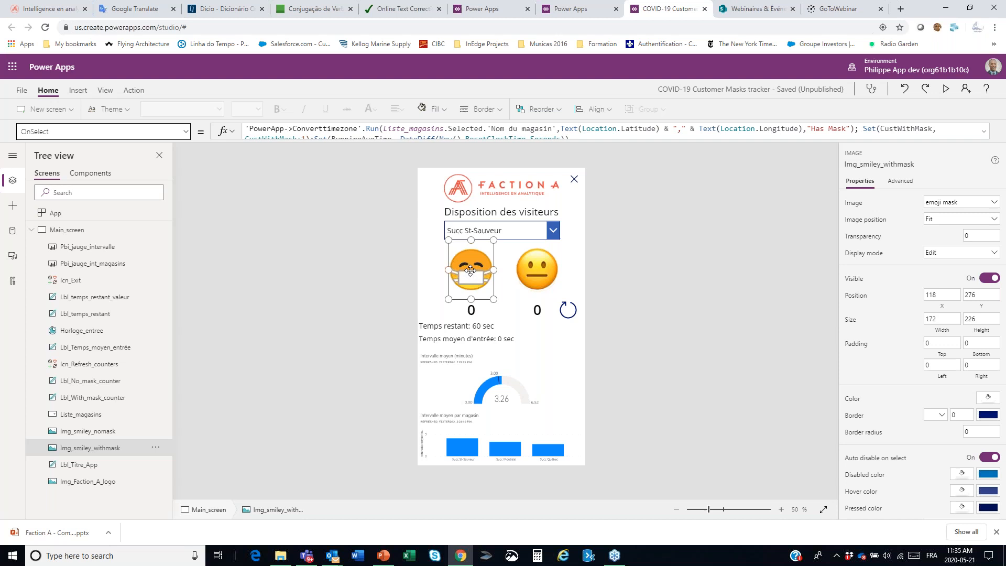
left_click(623, 150)
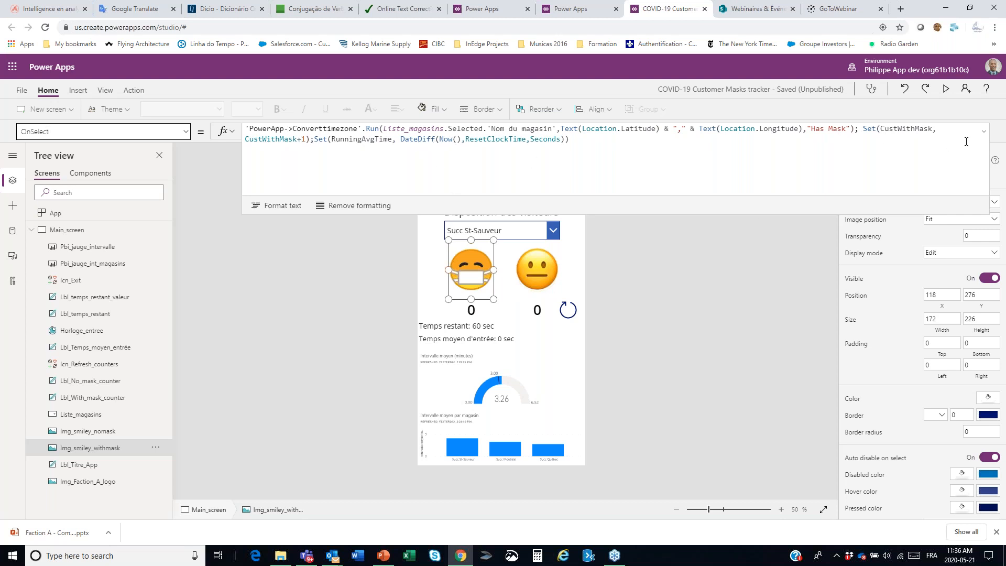
left_click(985, 133)
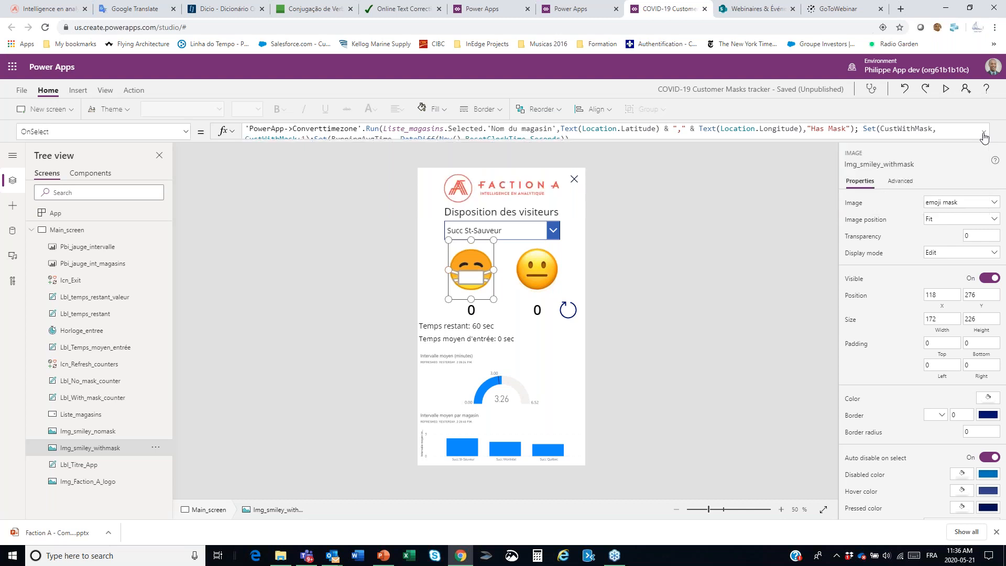
Step: Show the OnSelect formula of the smiley image without a mask and review it
left_click(537, 275)
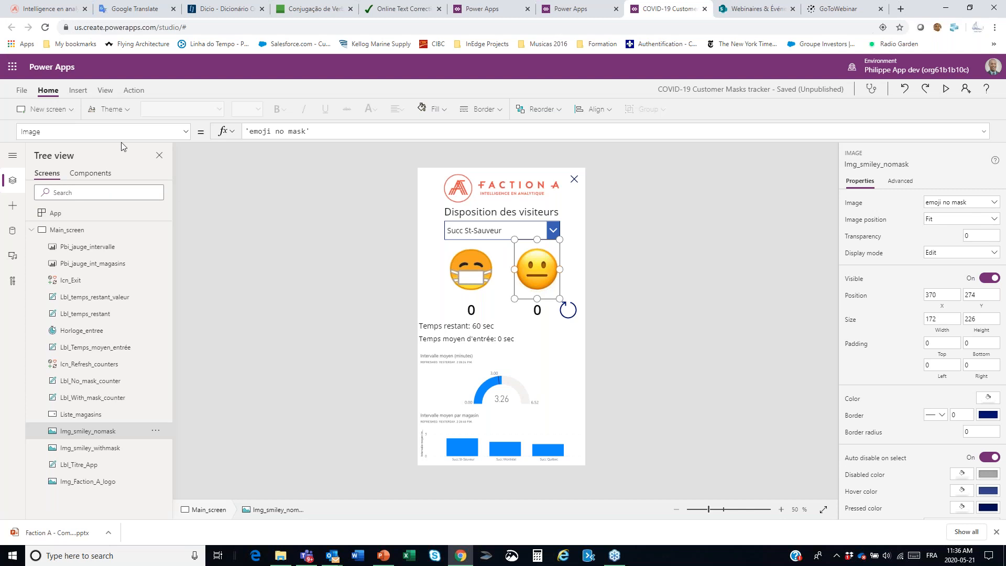
left_click(185, 132)
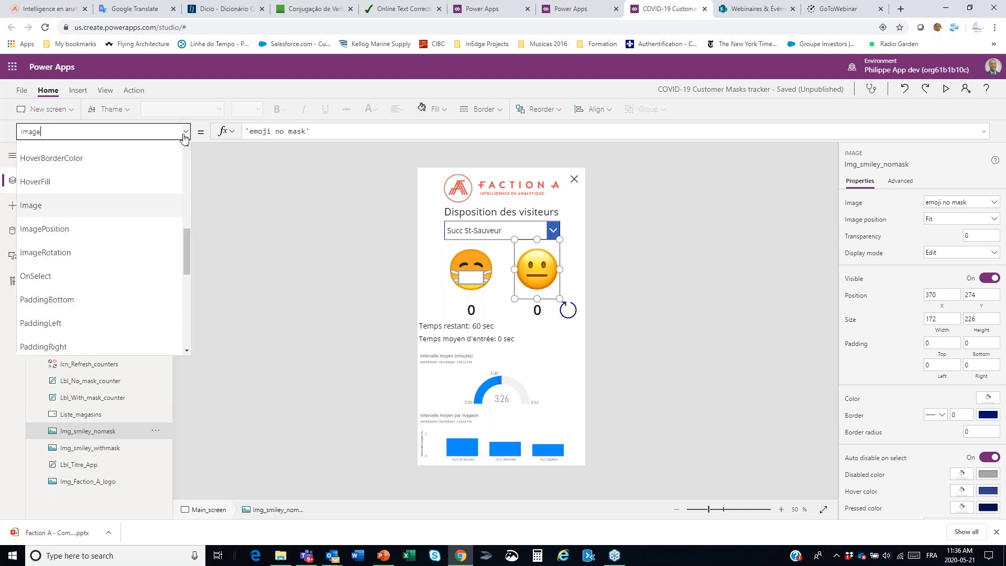
left_click(81, 275)
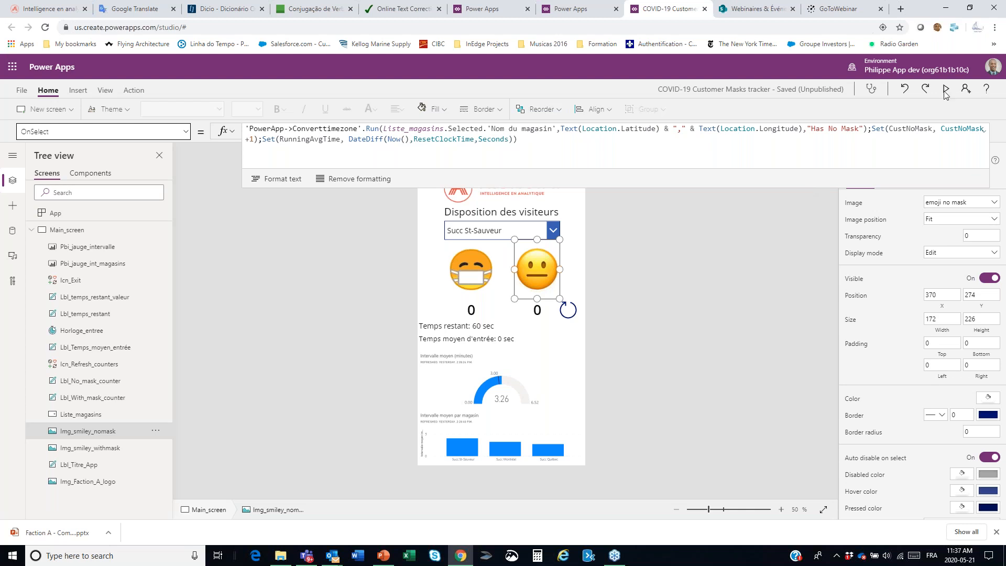
left_click(1005, 51)
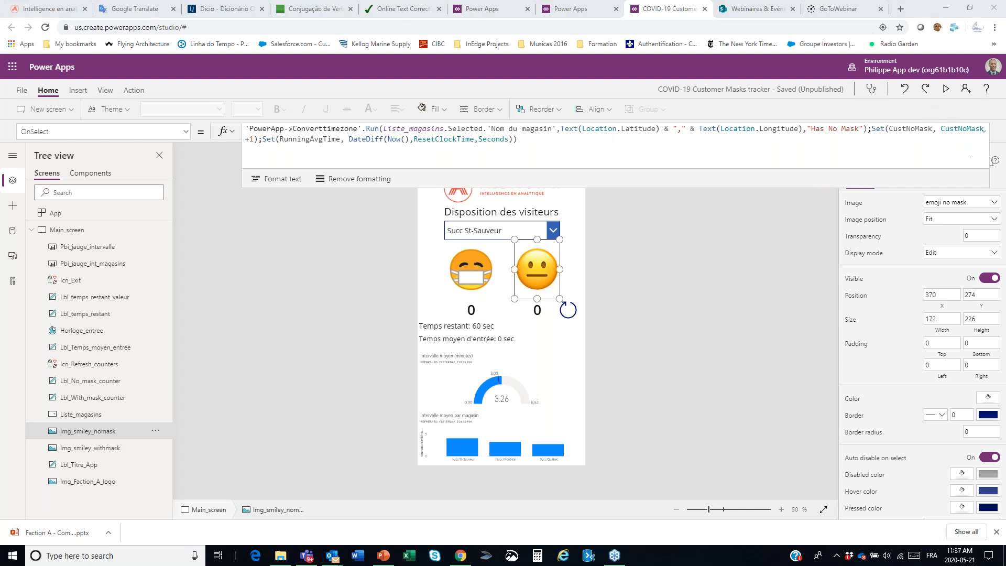
left_click(801, 181)
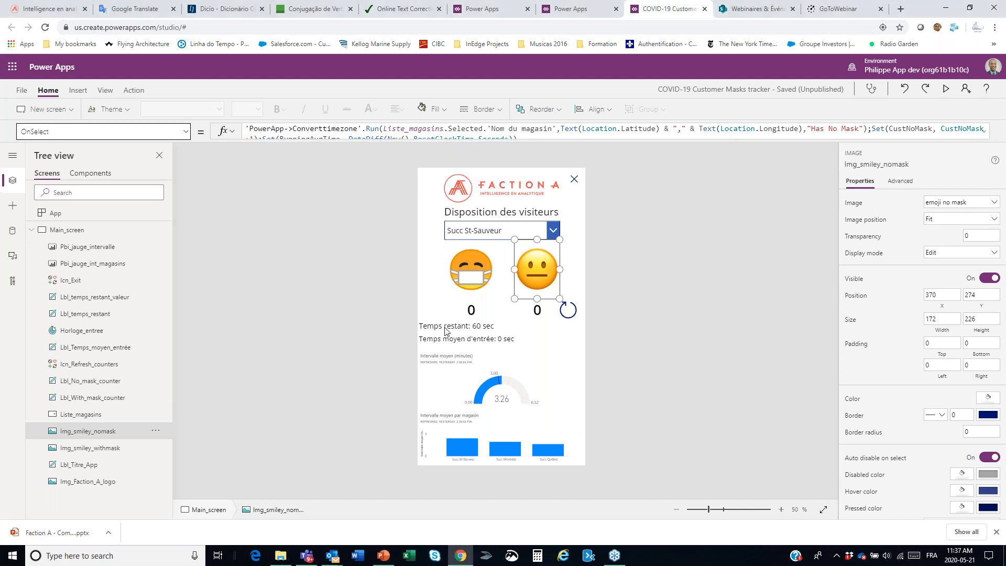
Step: Inspect the Text formulas of the remaining-time label, the average entry time label and the remaining-time value label
left_click(477, 326)
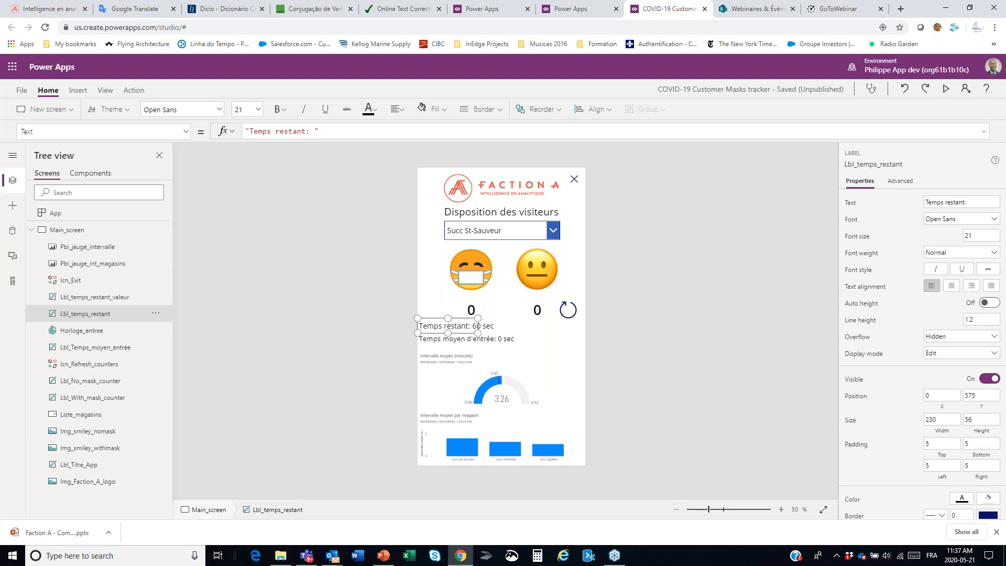
left_click(436, 341)
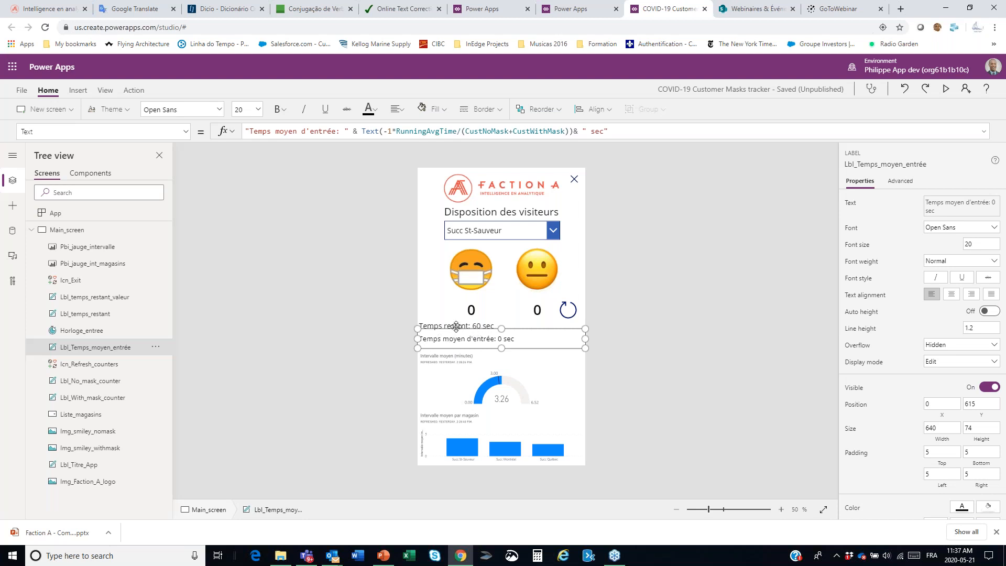
left_click(456, 327)
left_click(472, 325)
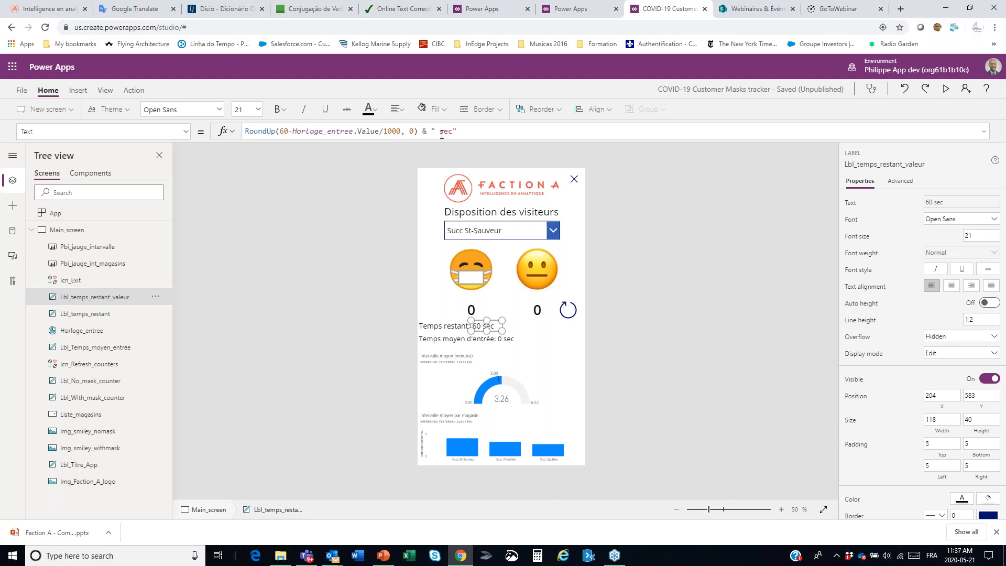
Step: Examine the Color formula of the remaining-time value label, including its condition and its red and black options
left_click(186, 133)
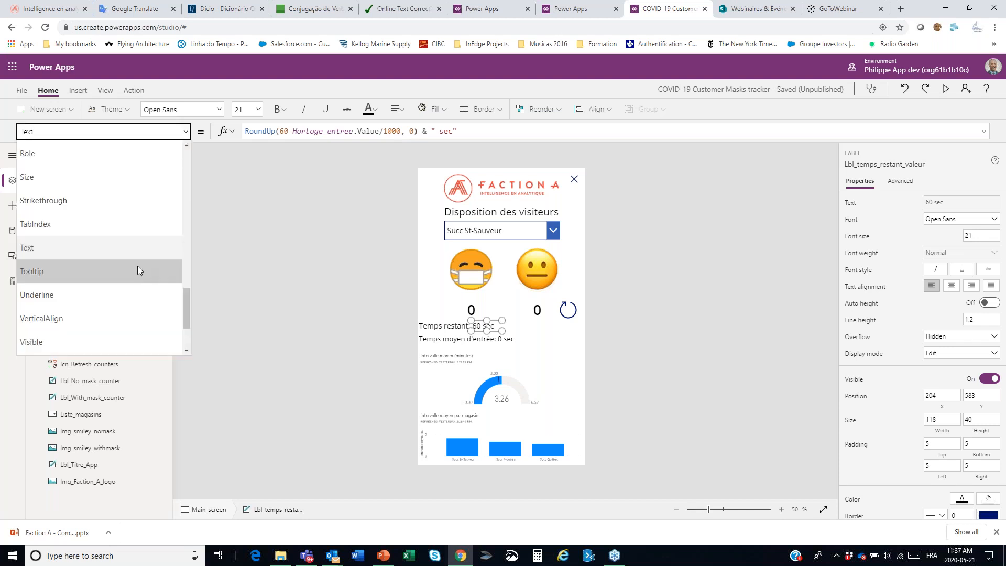
scroll(135, 264, "up", 5)
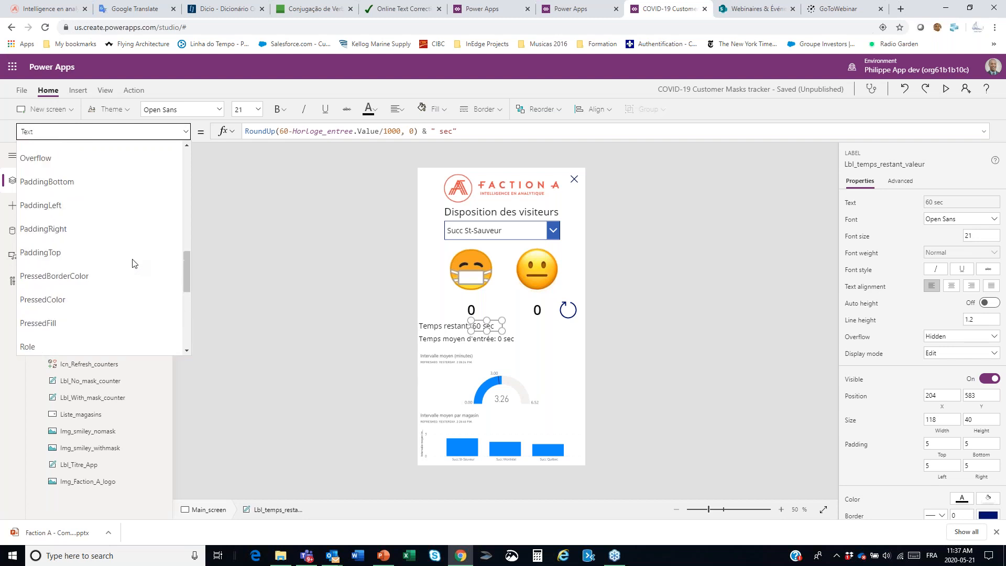
scroll(68, 209, "up", 4)
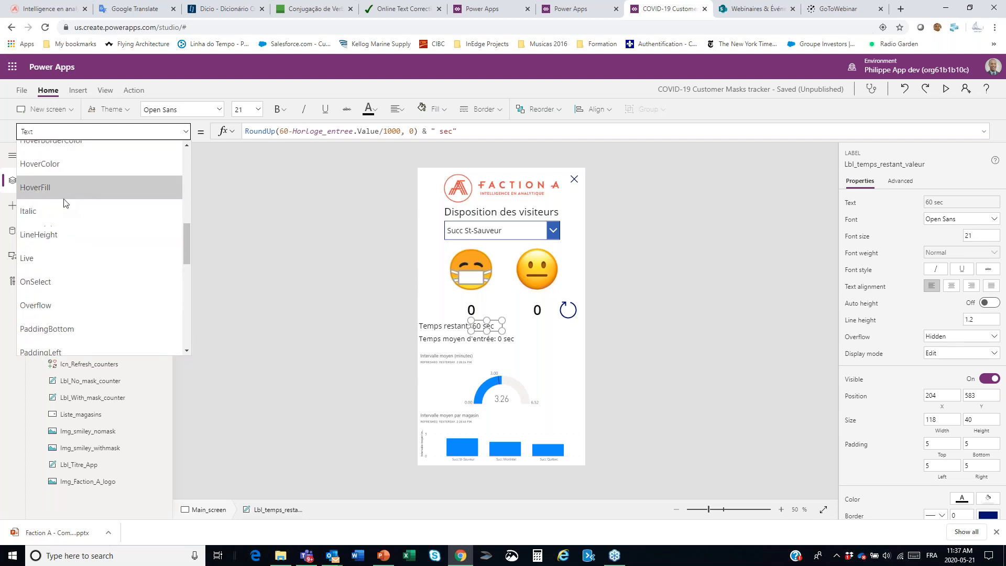
scroll(67, 205, "up", 4)
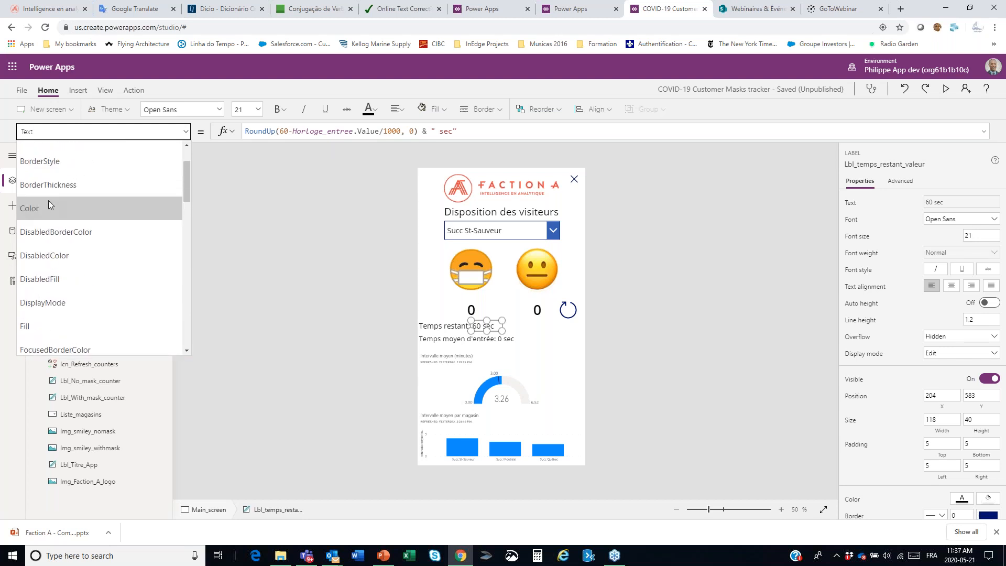
left_click(46, 207)
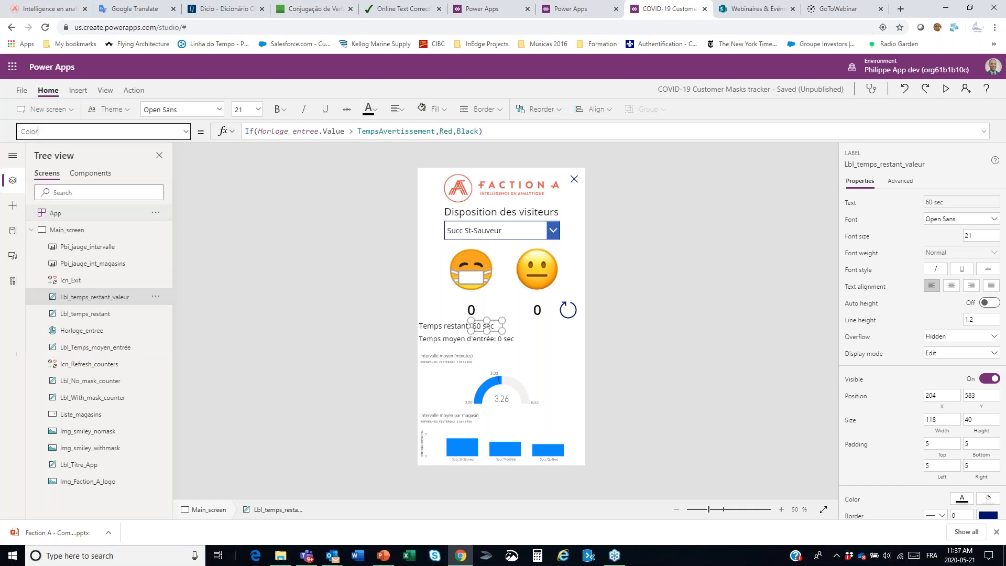
left_click(343, 135)
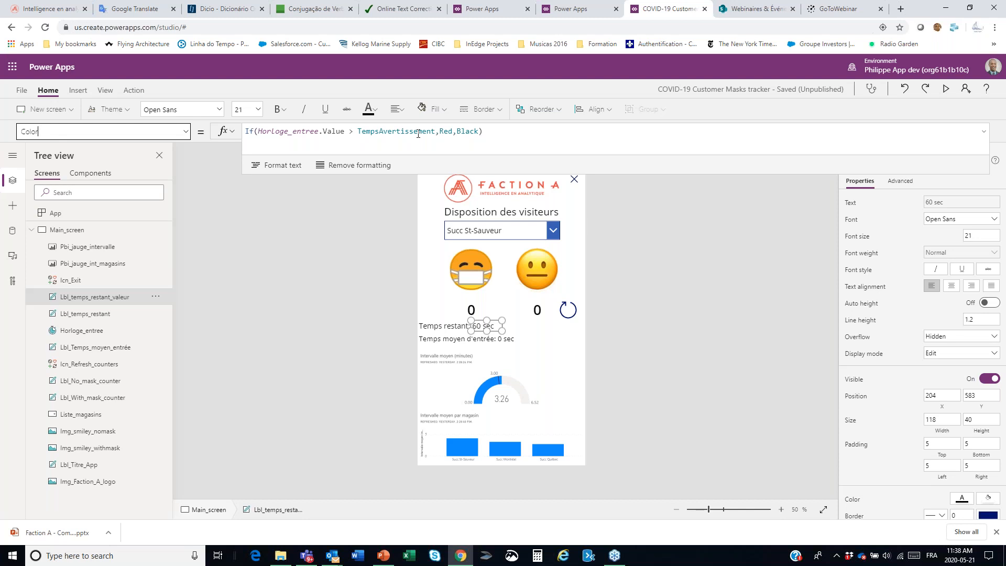
left_click(467, 132)
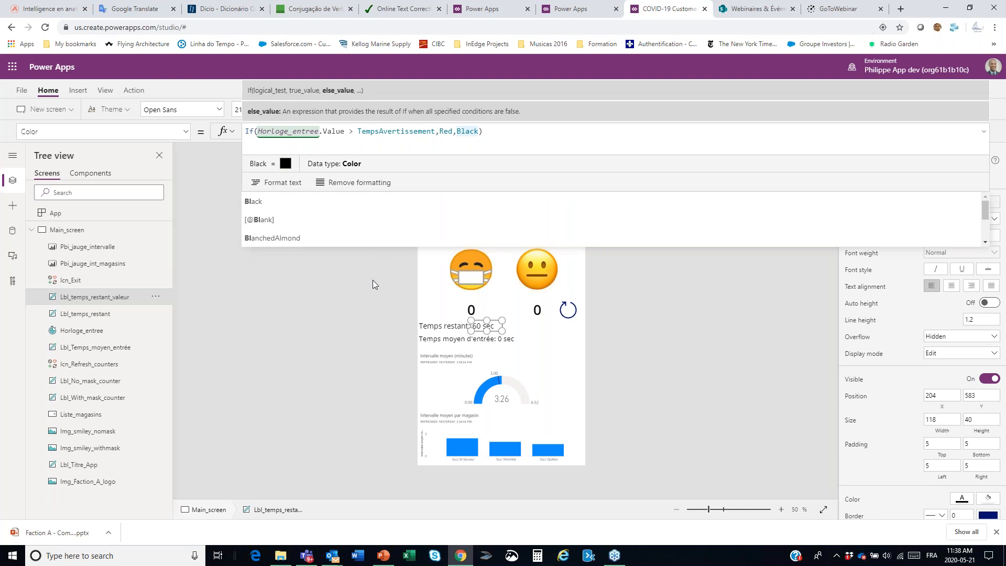
left_click(373, 280)
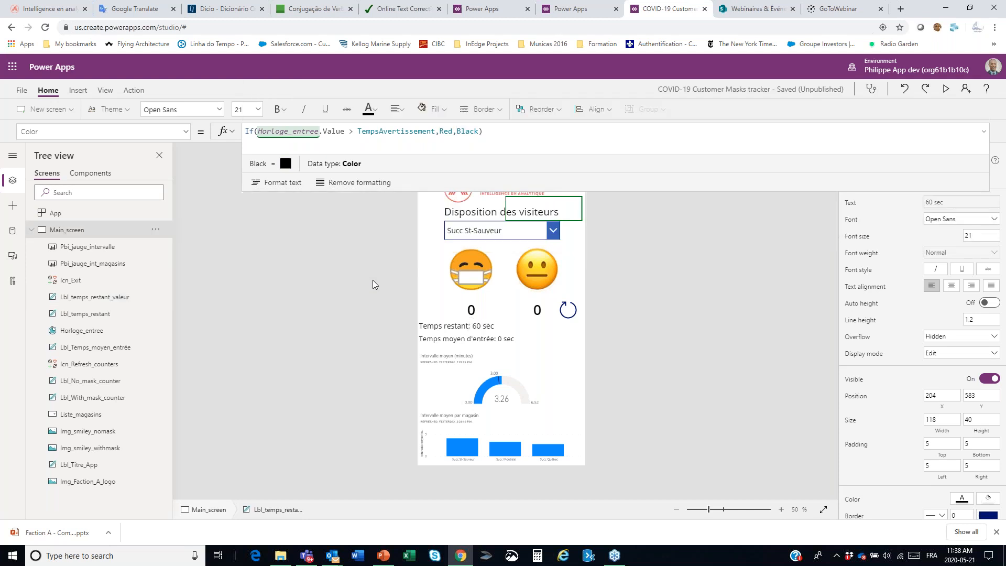
Step: Set the TempsAvertissement variable to 5000 in the App object's OnStart formula
left_click(77, 219)
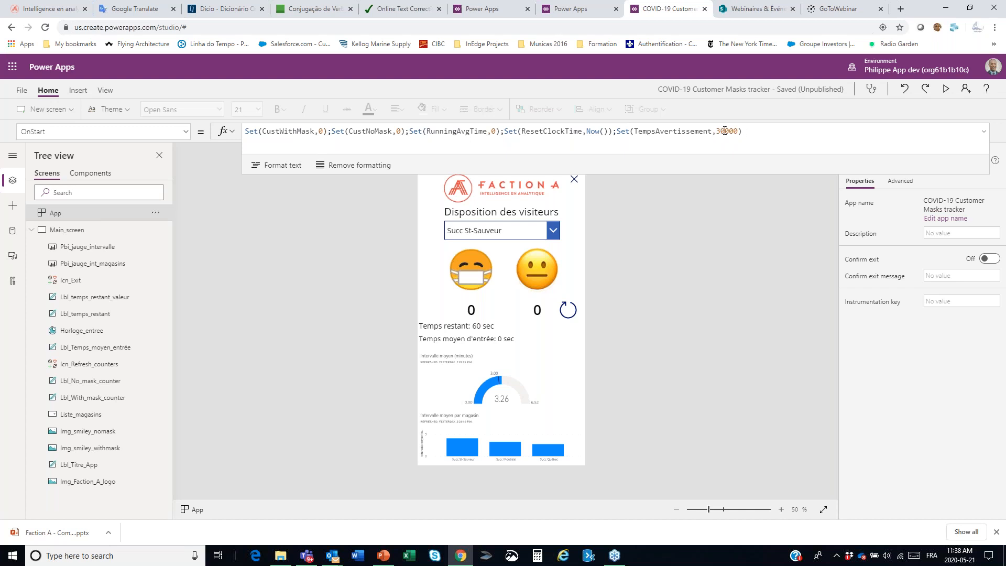
left_click_drag(717, 131, 738, 132)
type("5")
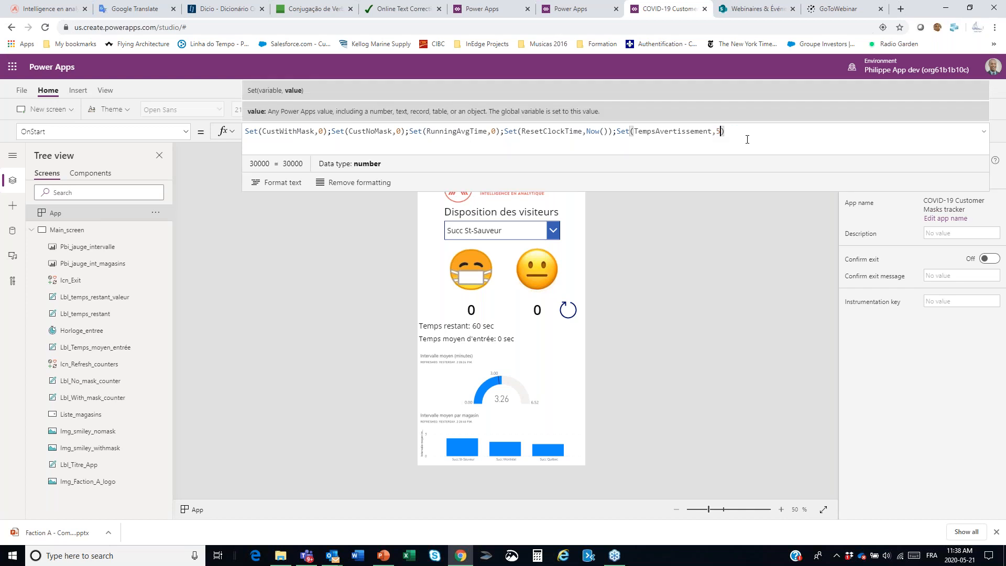
type("000")
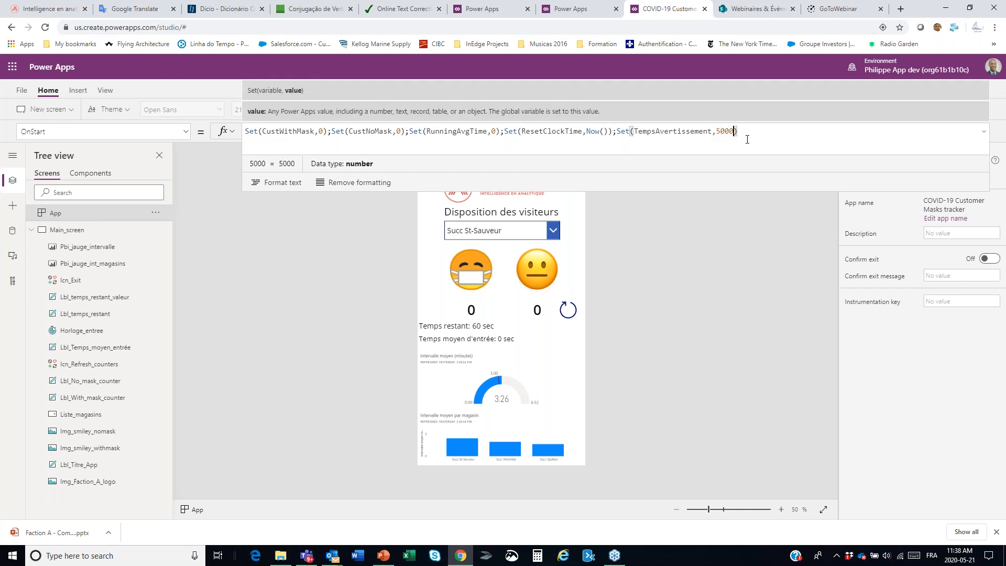
key("Return")
left_click(379, 298)
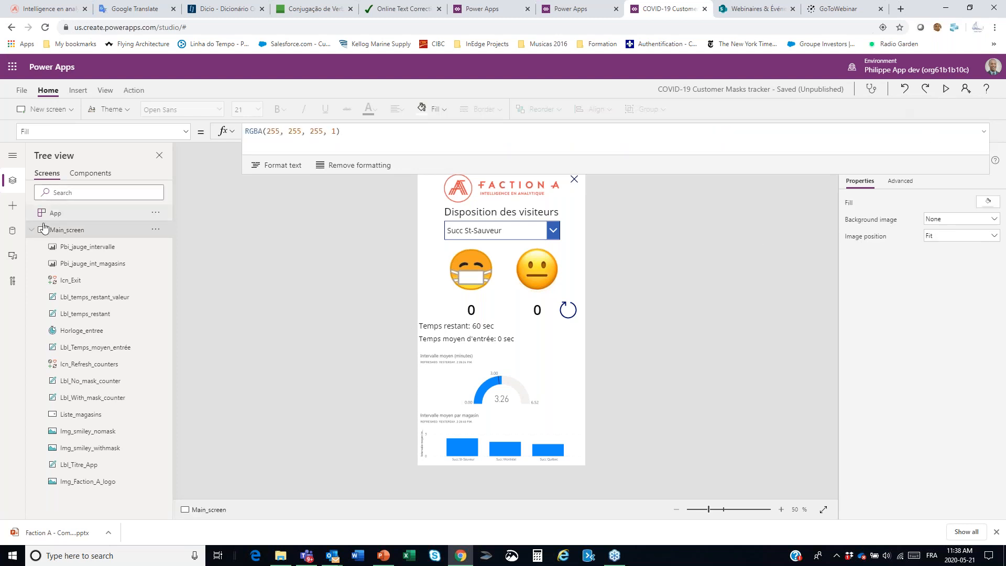
Step: Run the app's OnStart and test the app in preview by registering one masked visitor for Succ St-Sauveur
left_click(153, 234)
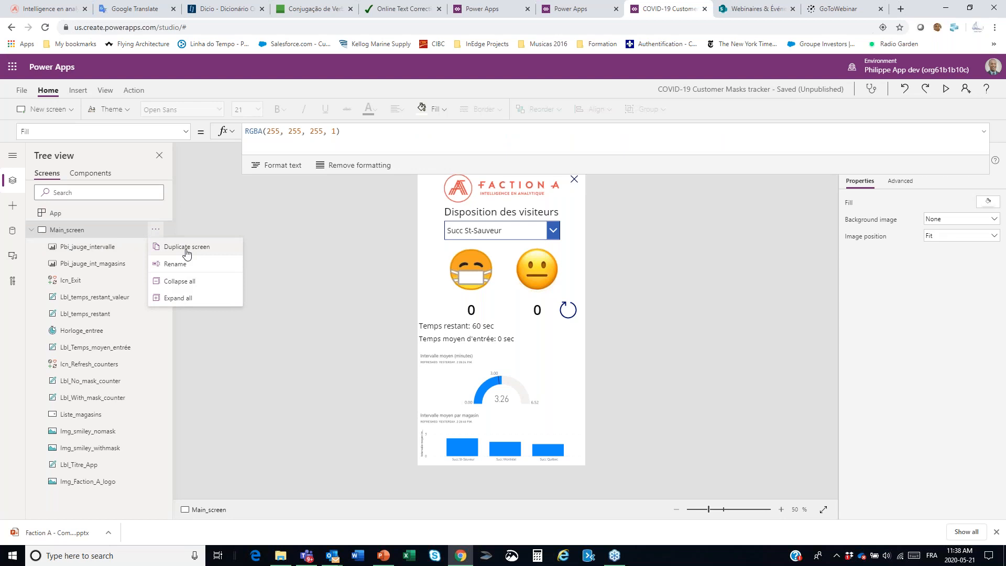
left_click(86, 219)
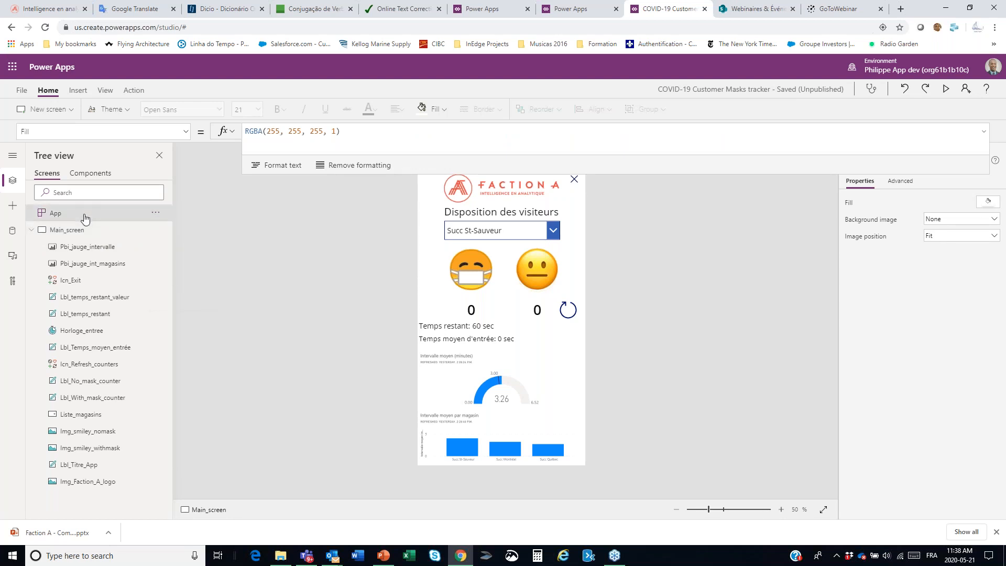
left_click(156, 212)
left_click(194, 234)
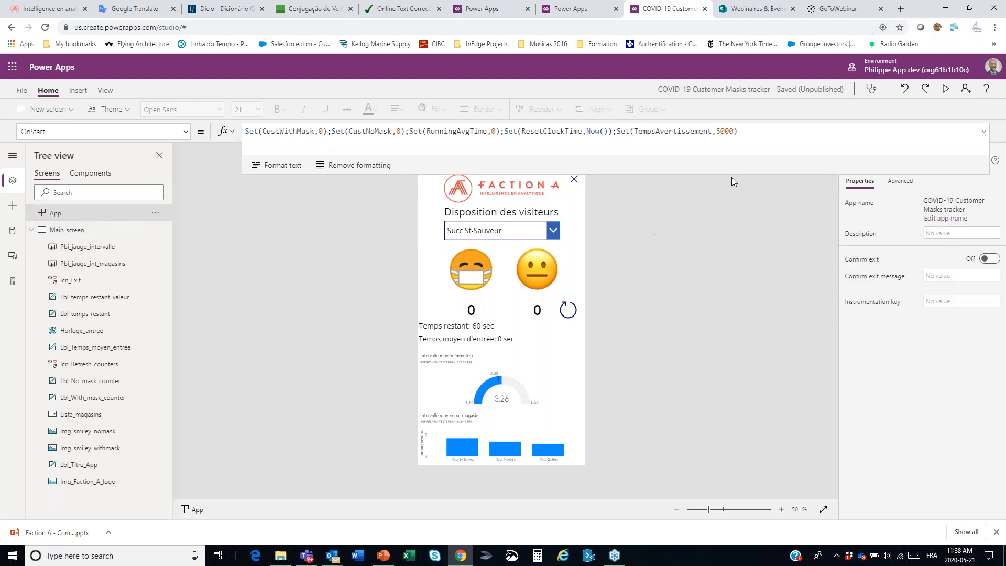
left_click(947, 92)
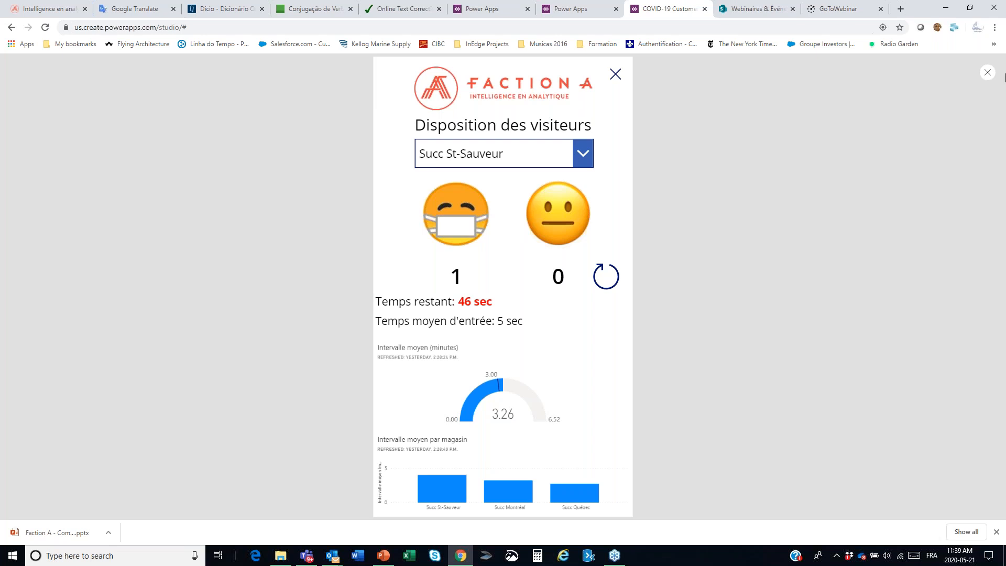
key("Escape")
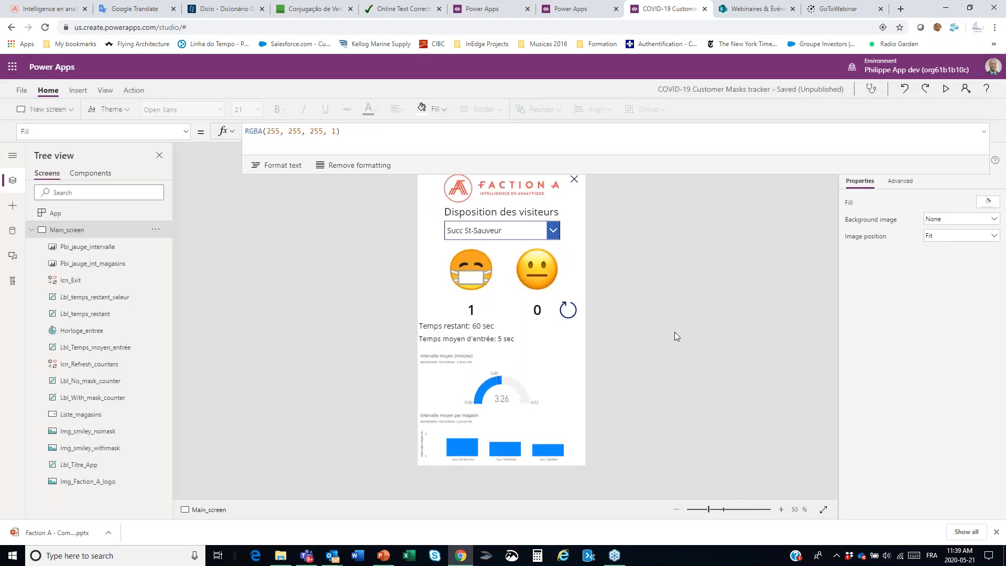
Step: Examine the two Power BI tiles on the main screen: the average interval gauge and the interval per store chart
left_click(529, 393)
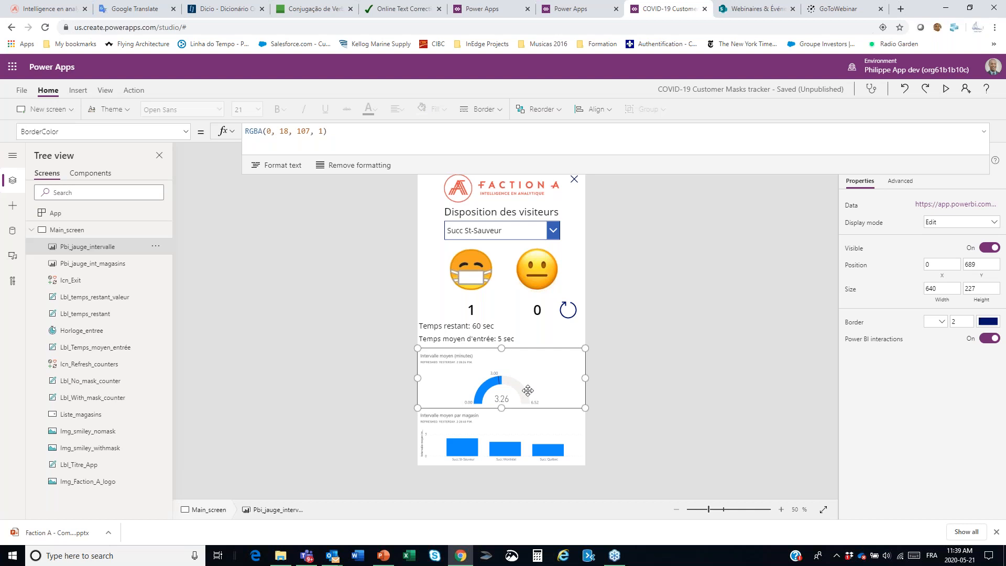
left_click_drag(682, 173, 682, 137)
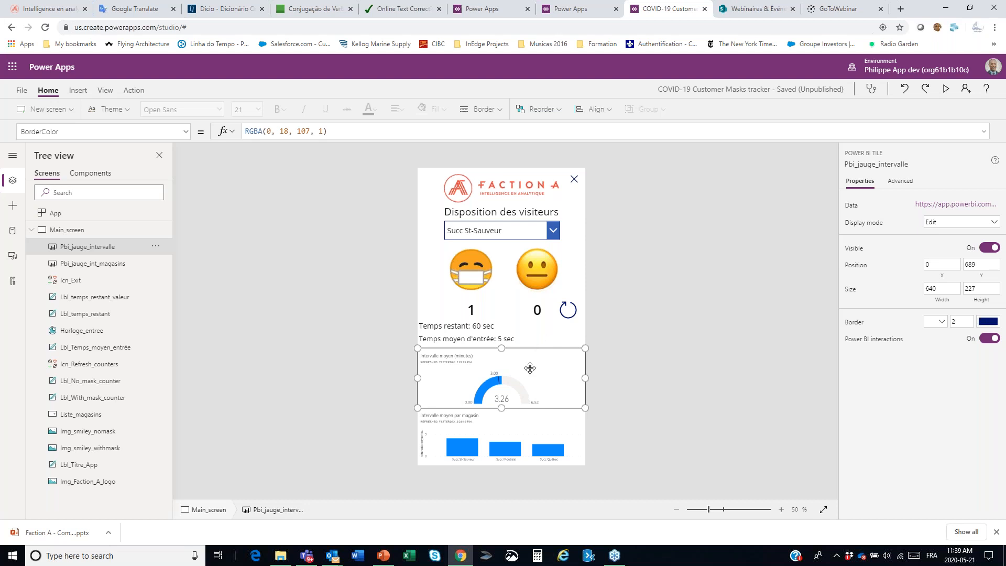
left_click(540, 436)
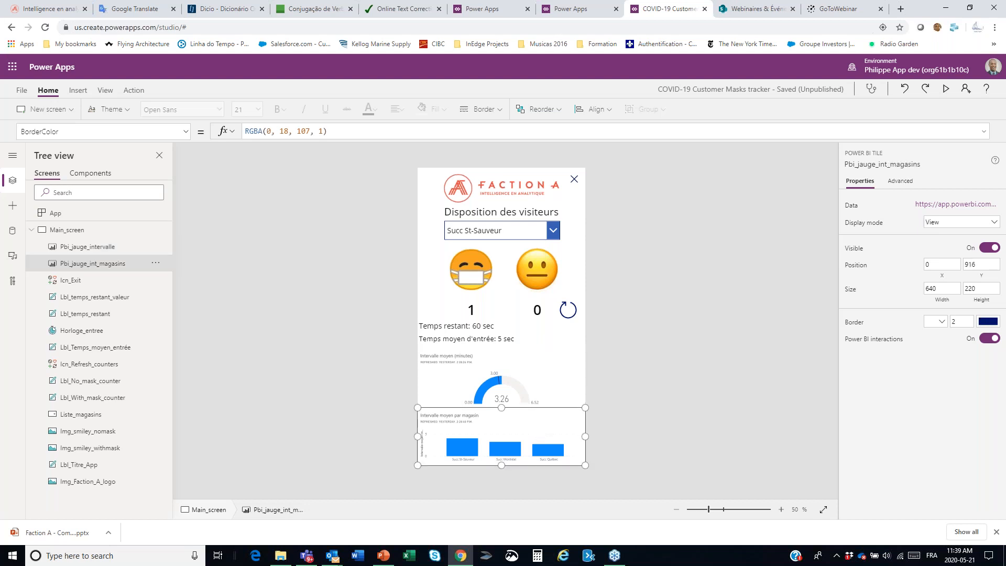
left_click(525, 393)
Step: Preview the app with Succ Montréal as the store and open the Power BI report behind the average interval gauge
left_click(946, 90)
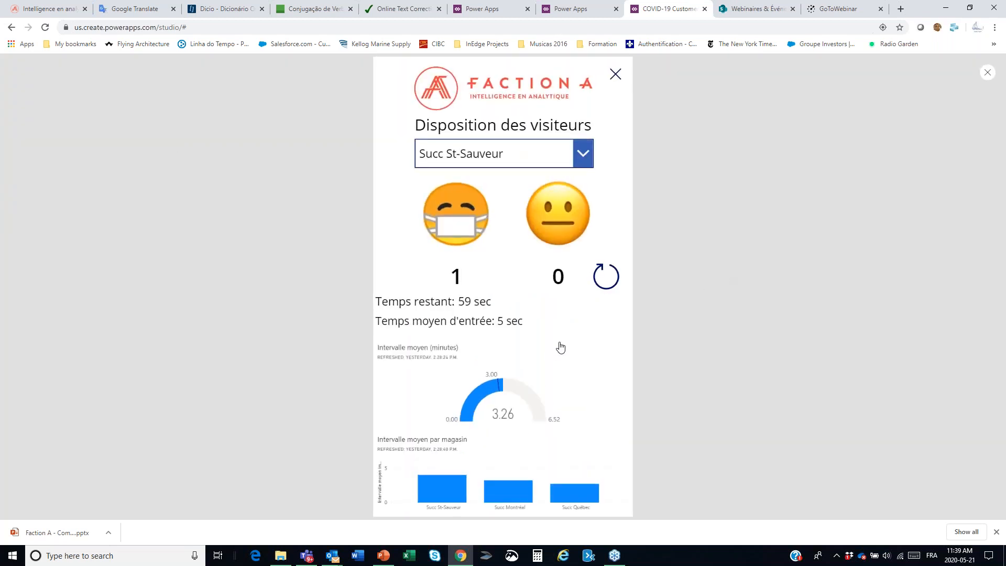
mouse_move(518, 393)
left_click(581, 155)
left_click(502, 208)
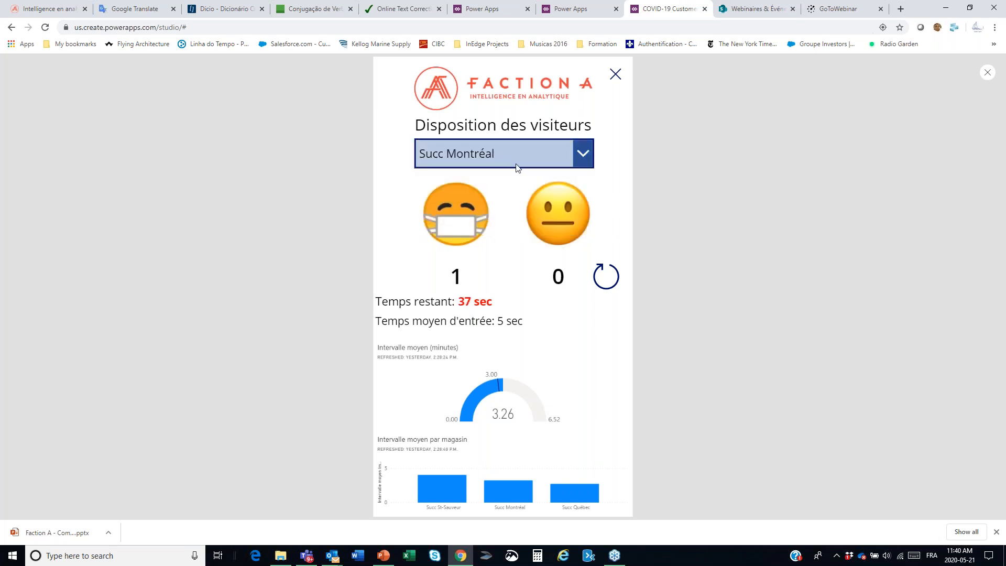
mouse_move(495, 412)
left_click(510, 400)
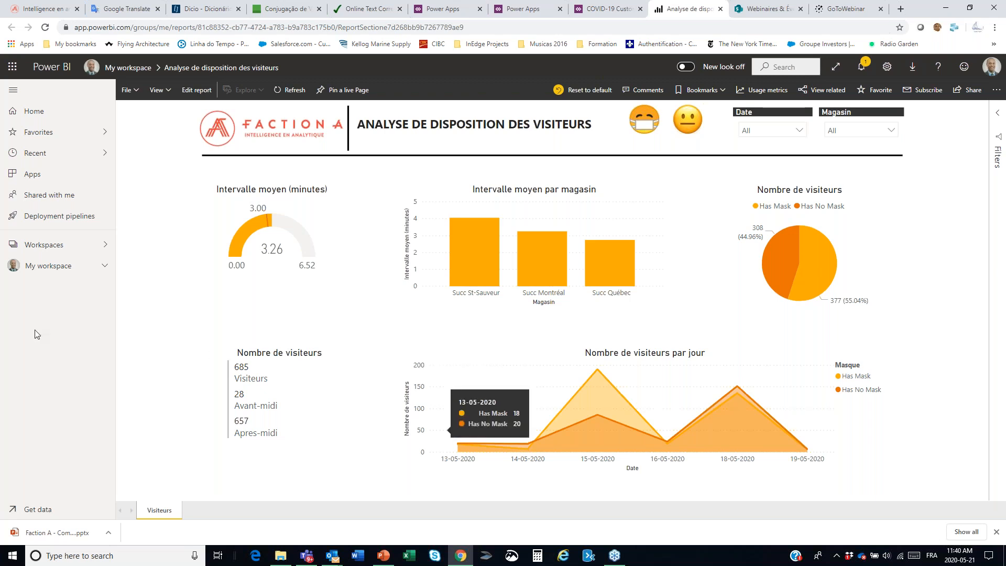
Step: Open the Analyse disposition des visiteurs dashboard from My workspace
left_click(105, 266)
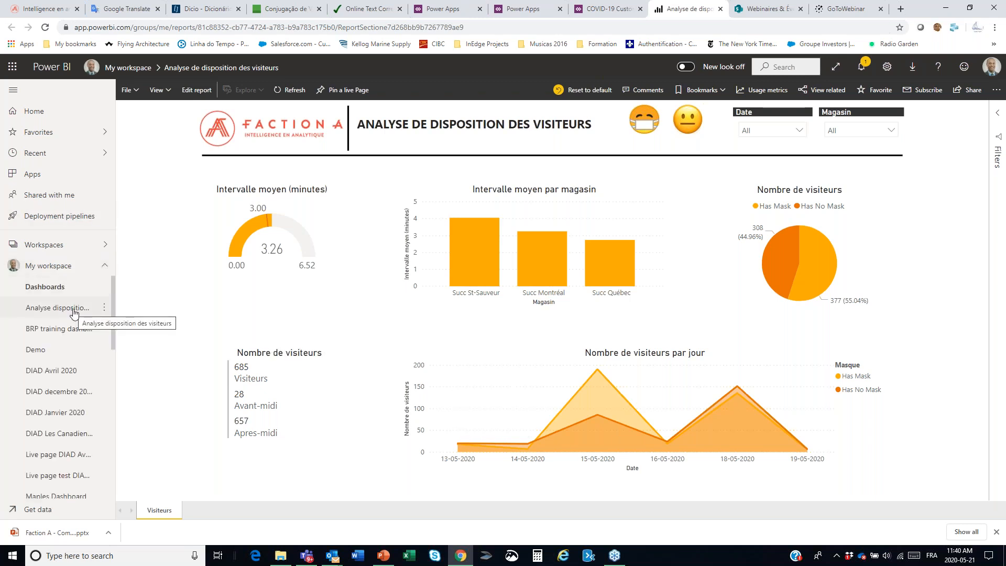
left_click(74, 309)
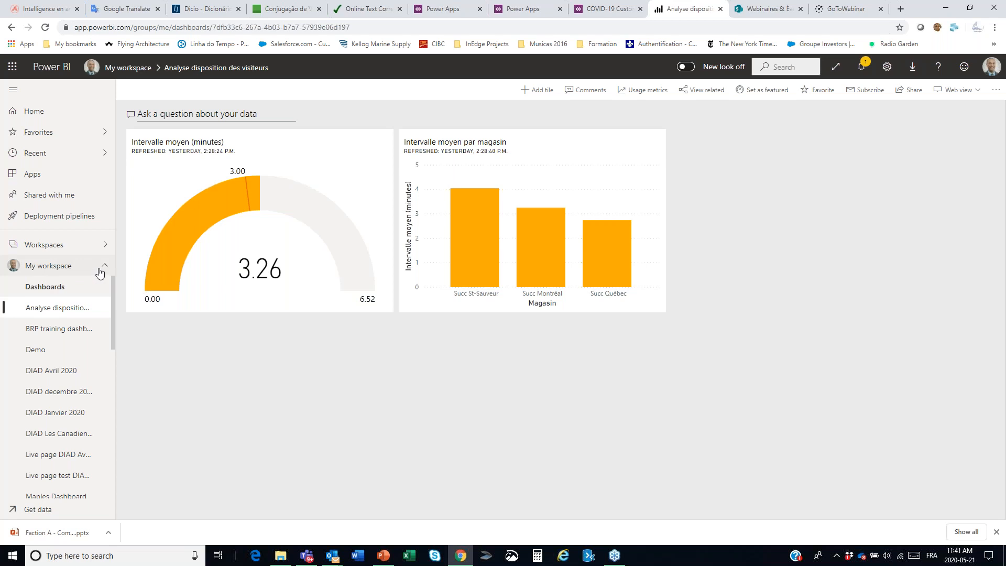
Step: Open the Analyse de disposition des visiteurs report from My workspace and show it full screen
scroll(44, 318, "down", 8)
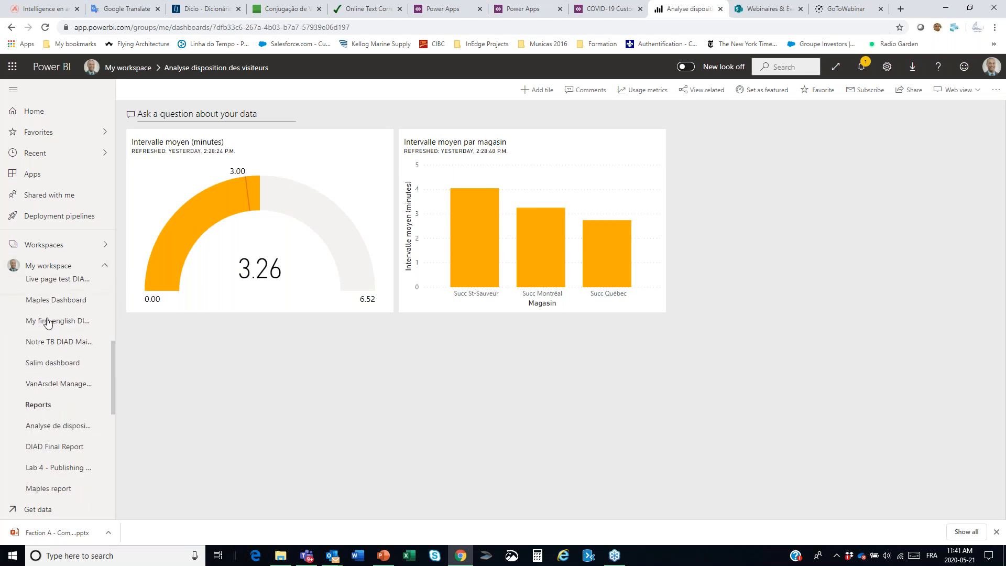
scroll(52, 344, "up", 3)
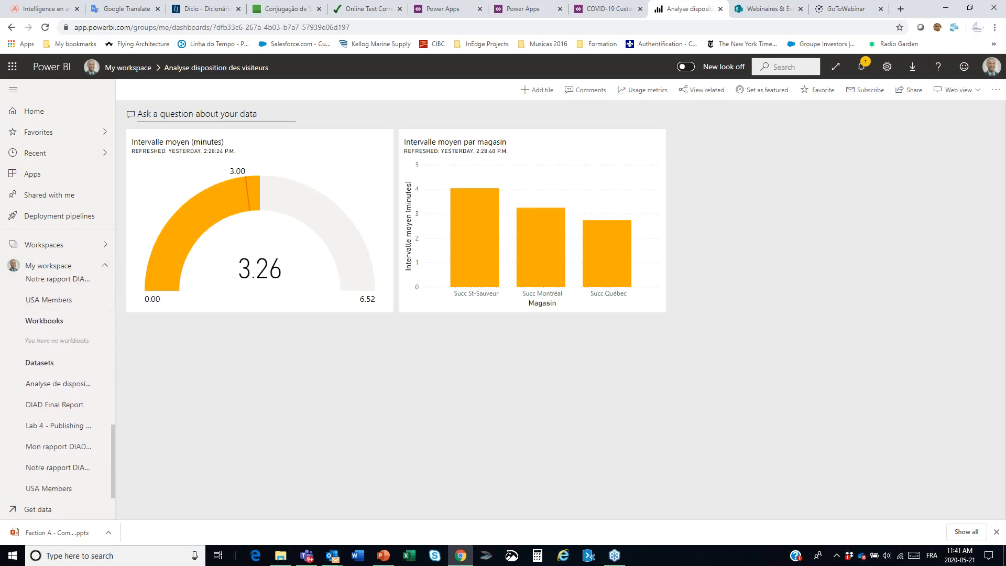
scroll(63, 377, "up", 2)
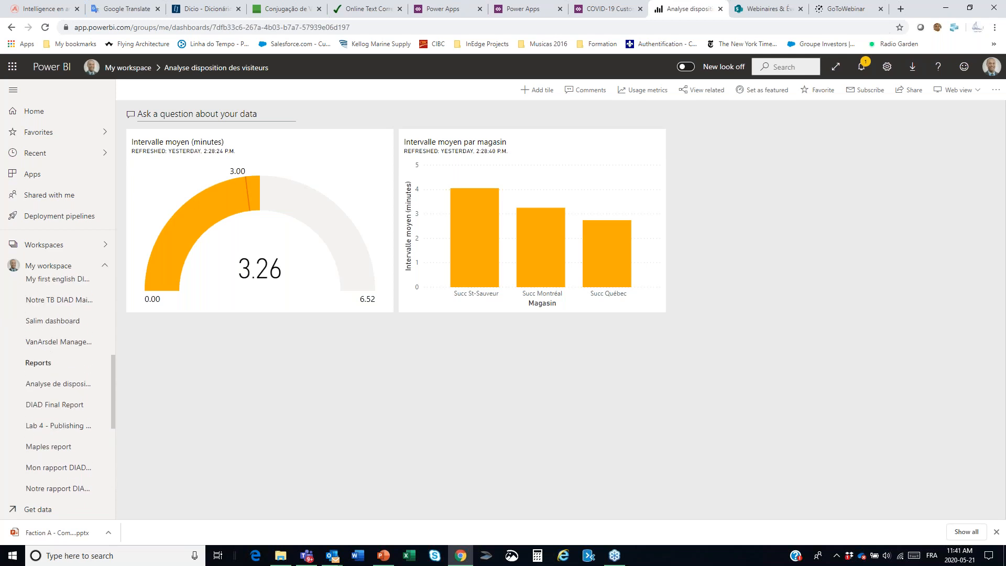
left_click(73, 386)
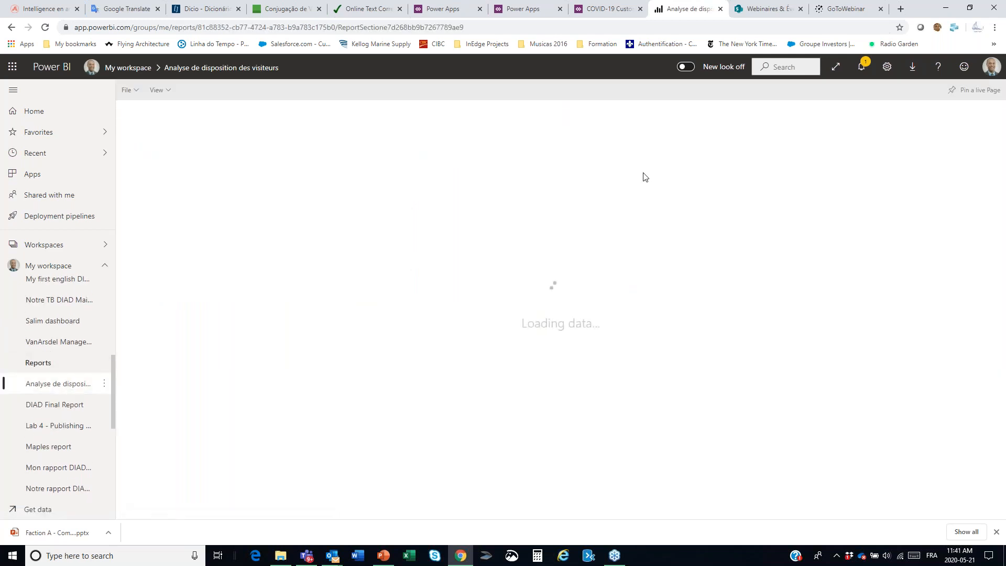
left_click(837, 67)
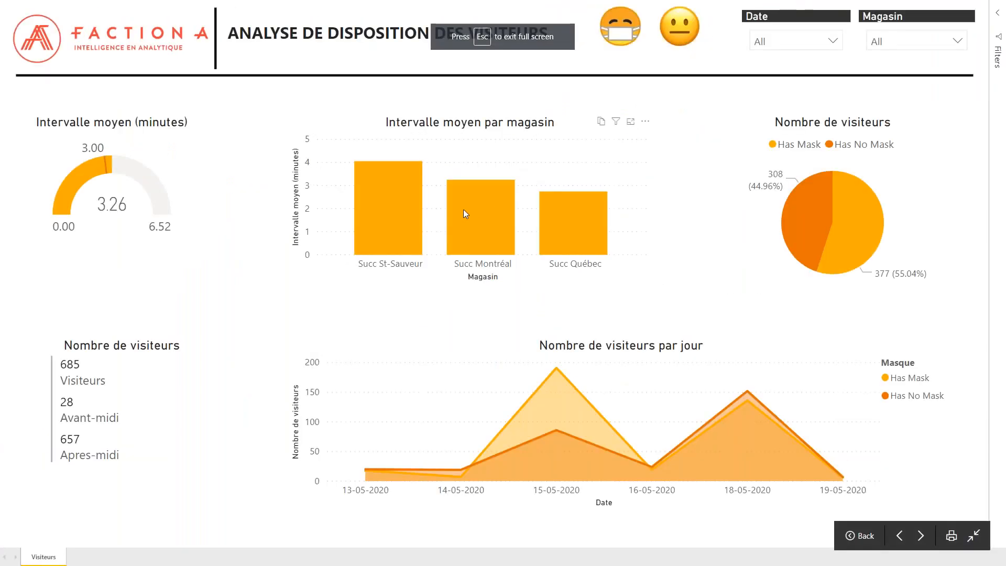
Step: Compare the report's visuals for masked visitors and for unmasked visitors using the two smiley filters, clearing each filter again
mouse_move(464, 209)
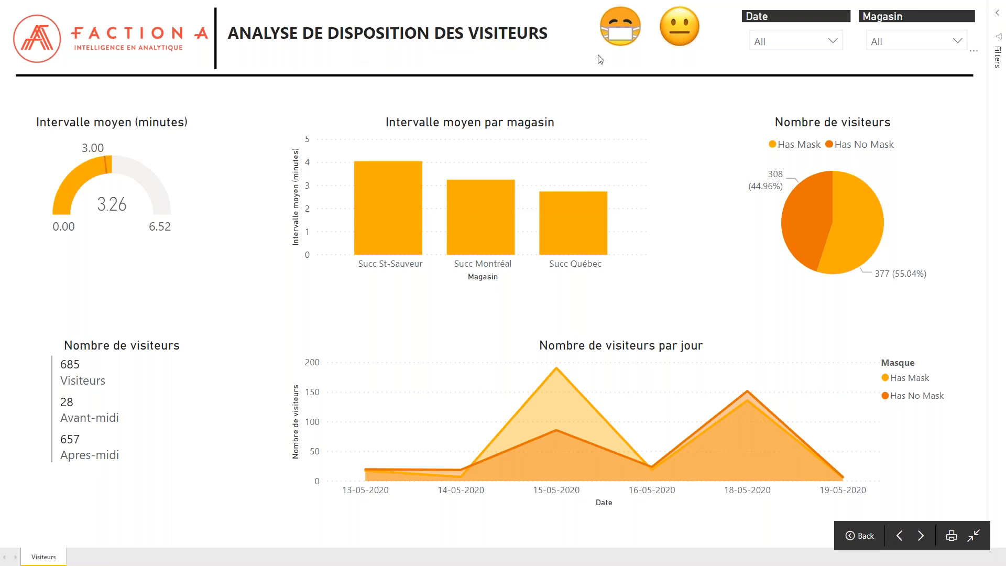
left_click(614, 32)
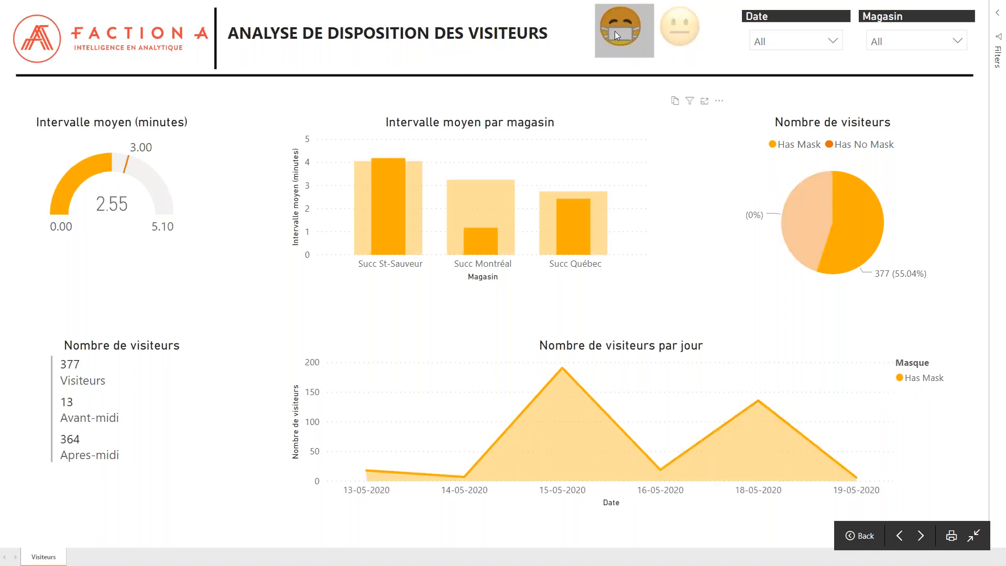
left_click(615, 30)
left_click(672, 27)
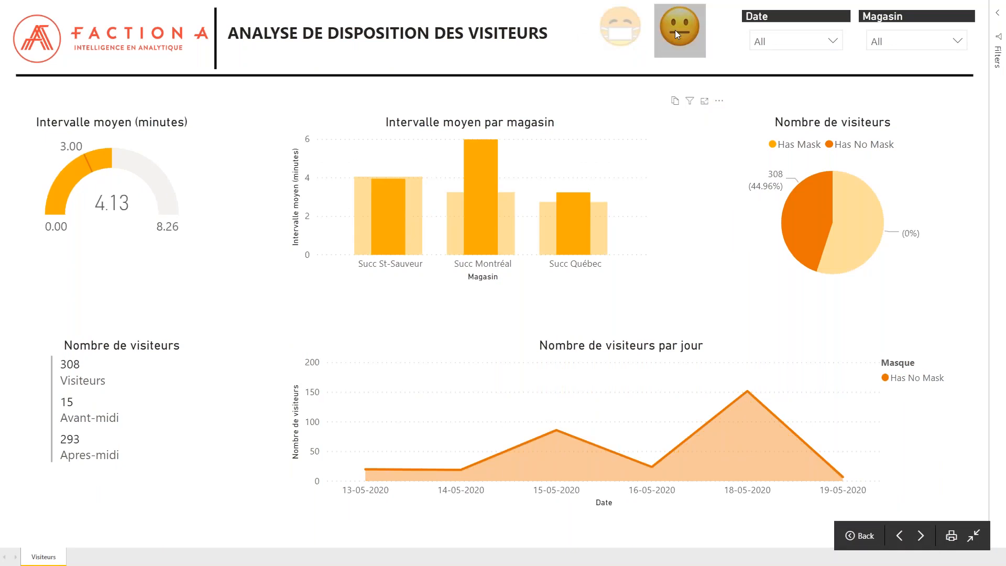
left_click(675, 30)
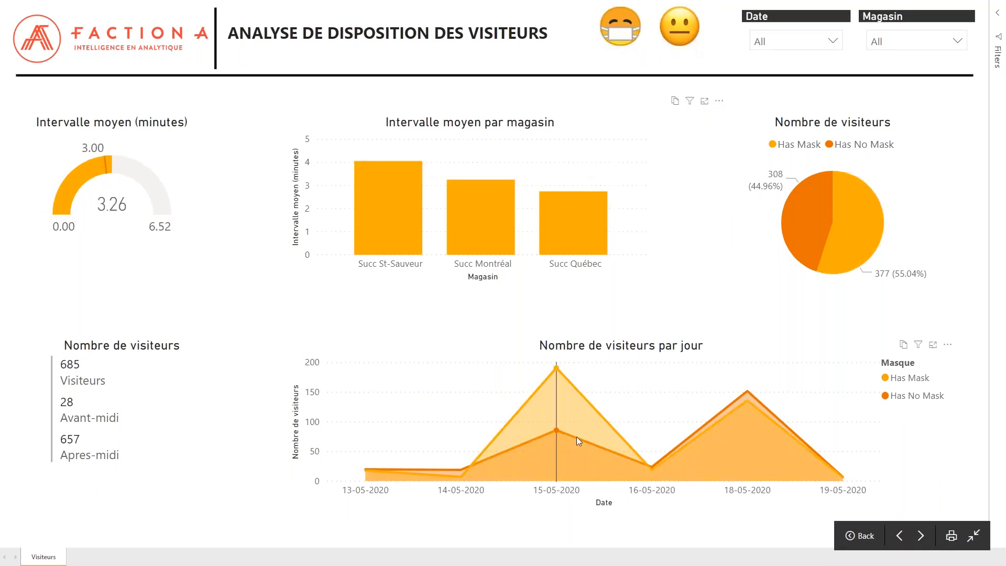
Step: Check the details for 15-05-2020 and Succ St-Sauveur, and highlight the Has No Mask slice in the visitor pie chart
mouse_move(560, 391)
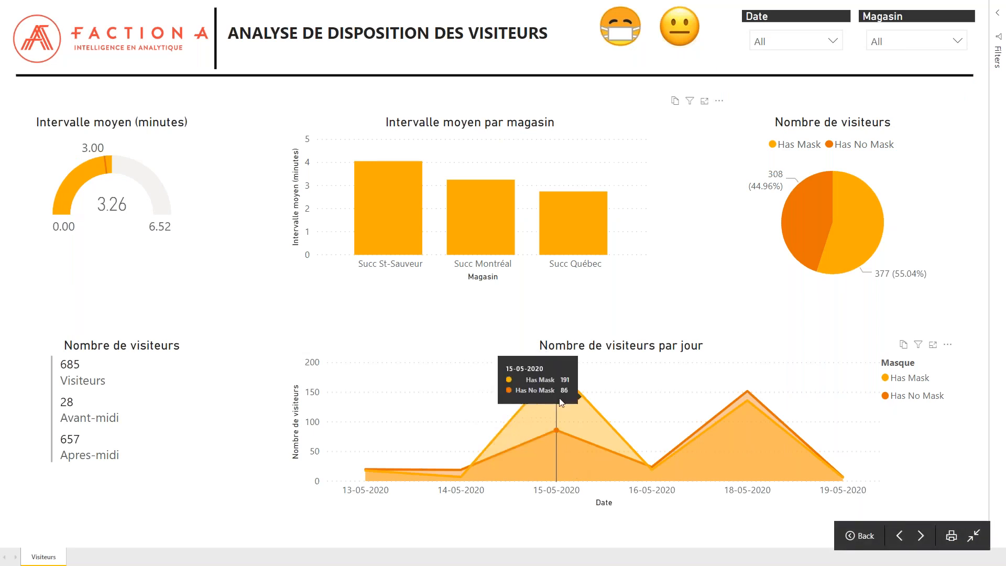
mouse_move(358, 197)
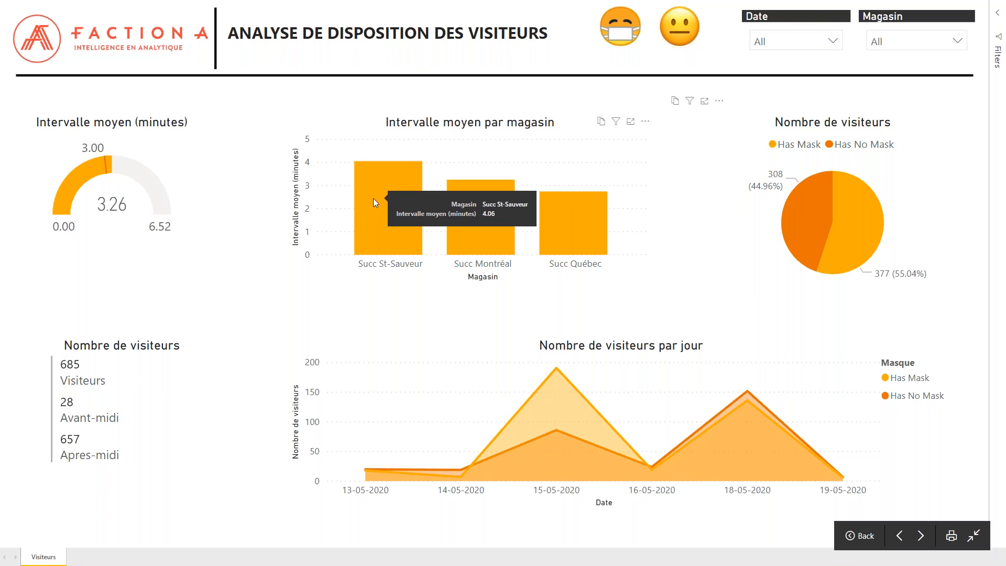
left_click(807, 227)
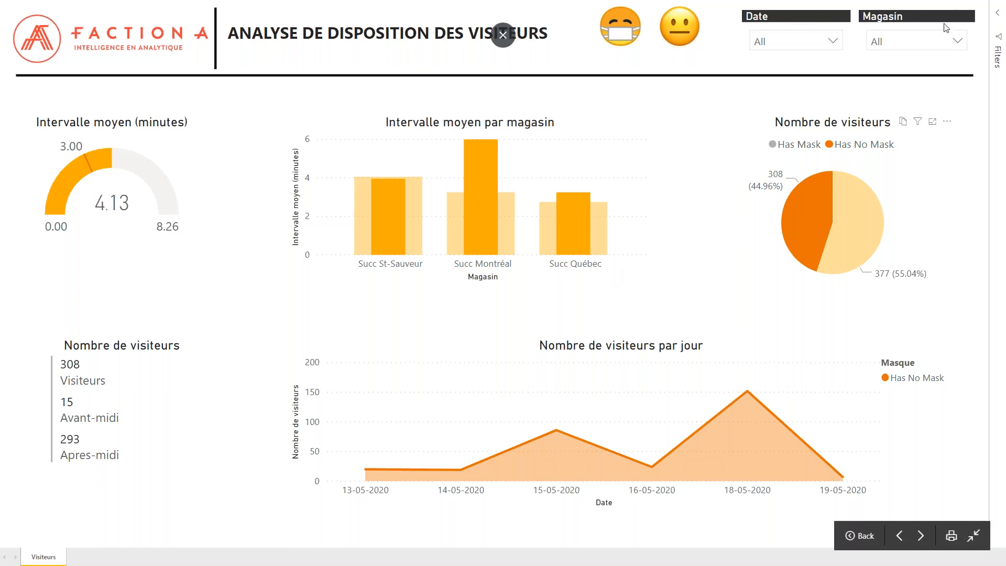
Step: Exclude May 13 and May 14, 2020 with the report's Date filter, review the store intervals and leave full screen
left_click(833, 40)
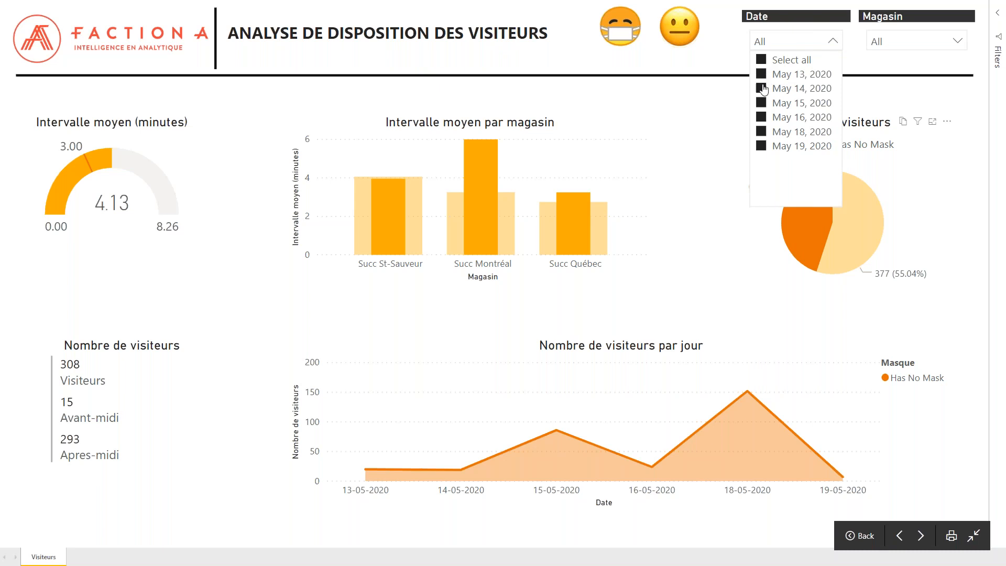
left_click(765, 77)
left_click(765, 89)
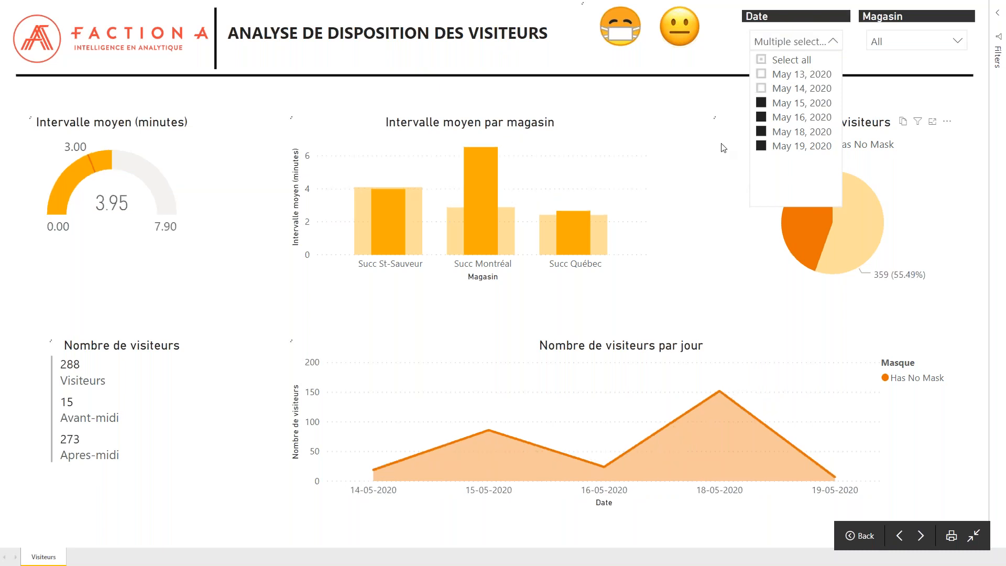
left_click(706, 186)
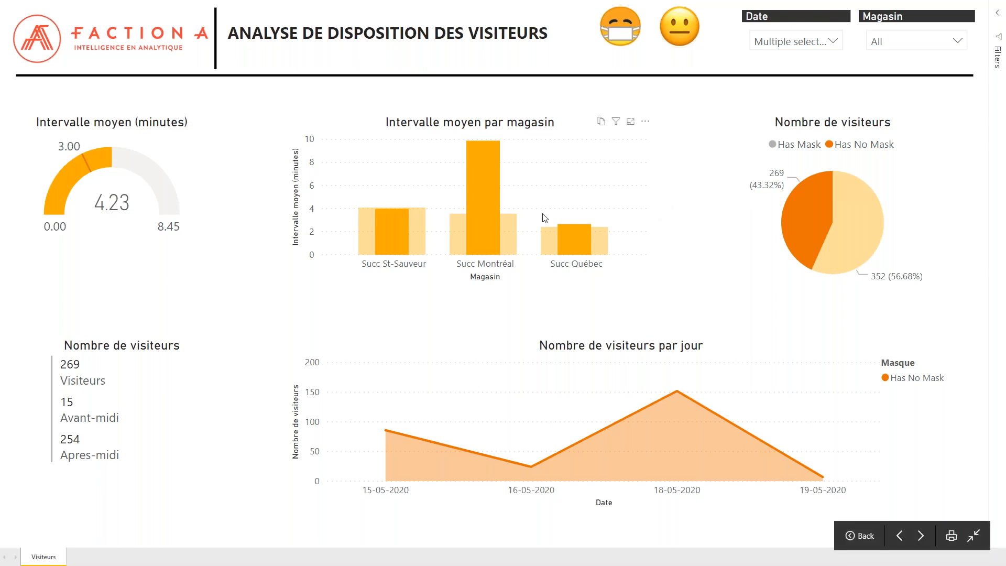
mouse_move(371, 216)
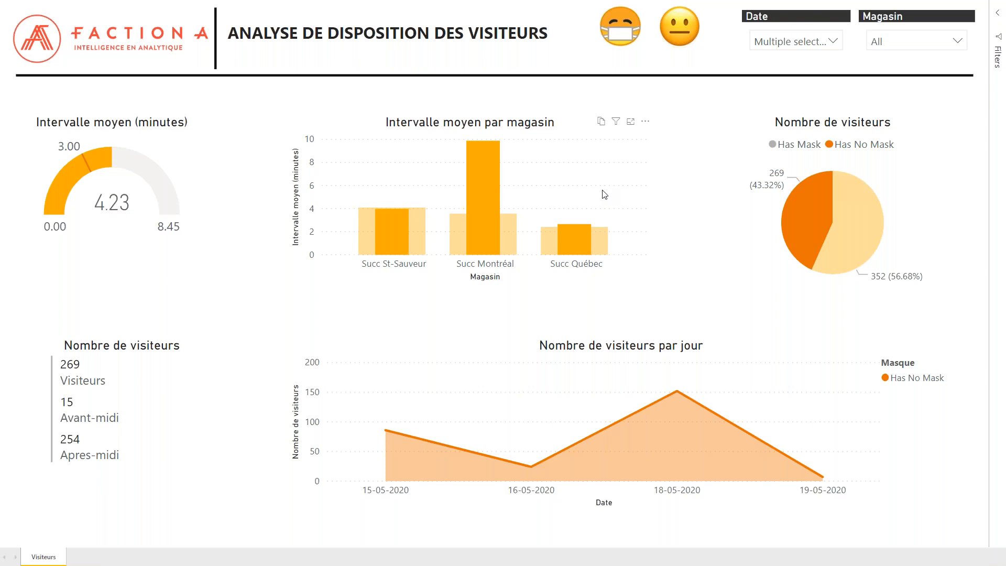
key("Escape")
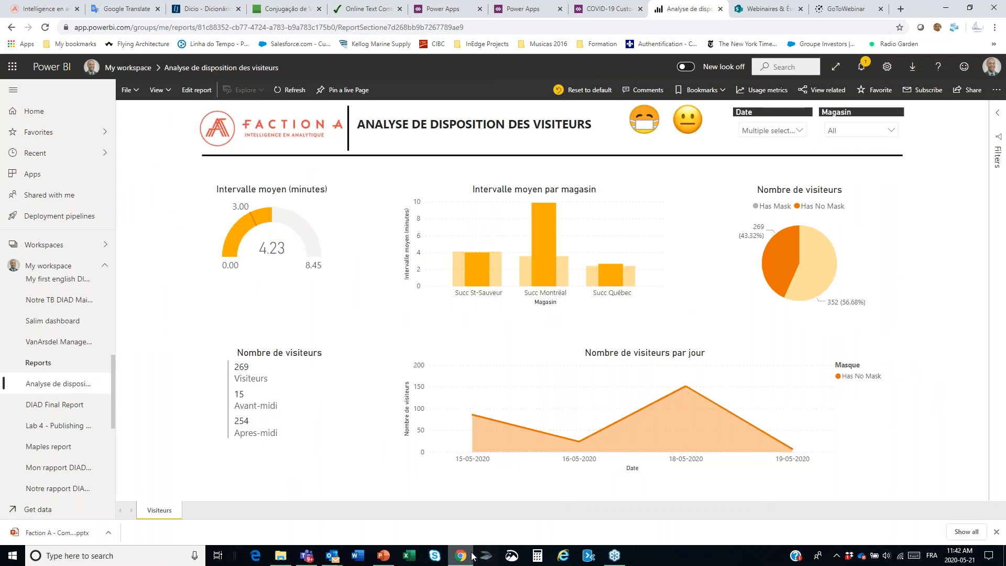
Step: Switch to the PowerPoint presentation, start the slide show from slide 19 and advance to the Composants applicatifs slide
mouse_move(469, 559)
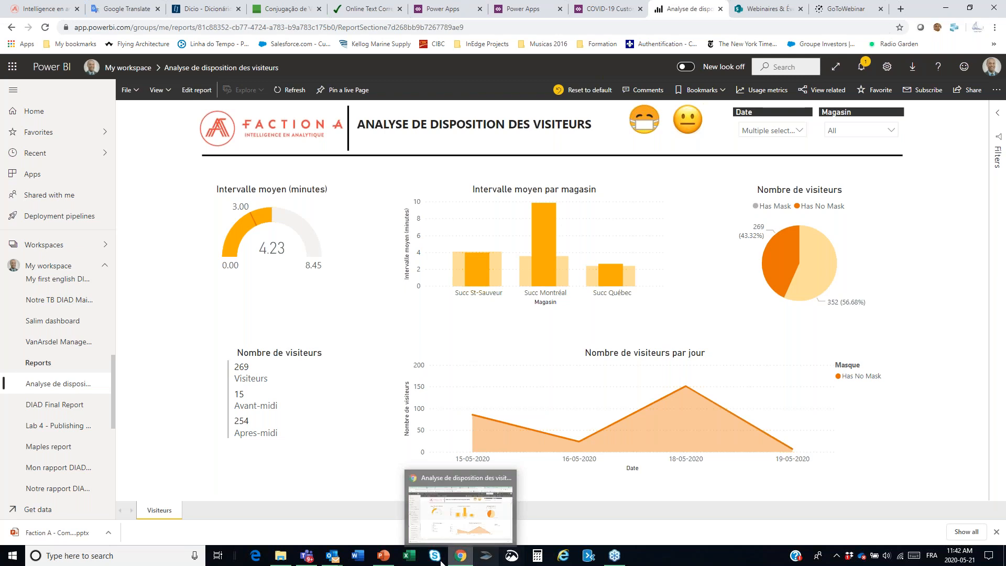
mouse_move(389, 559)
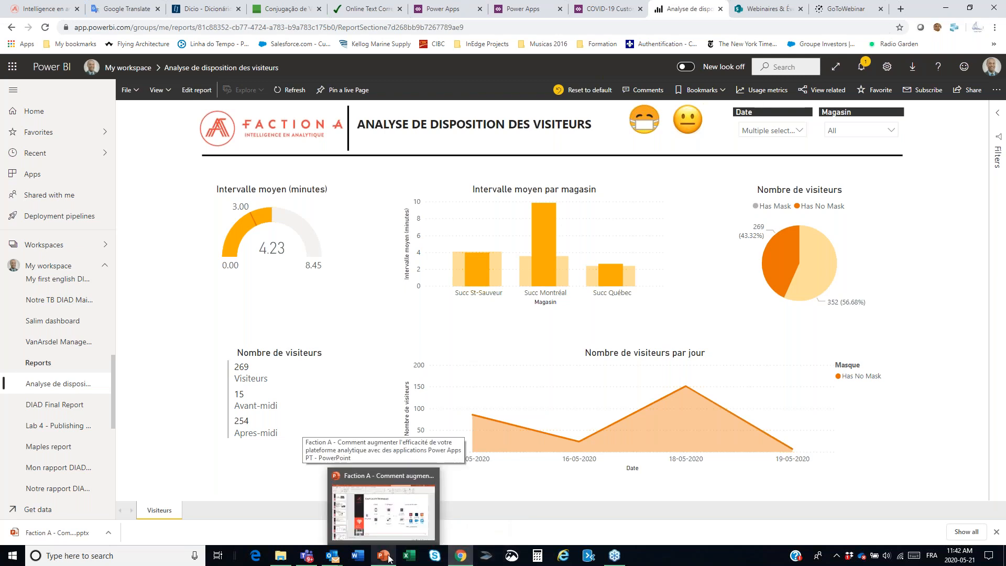
left_click(388, 557)
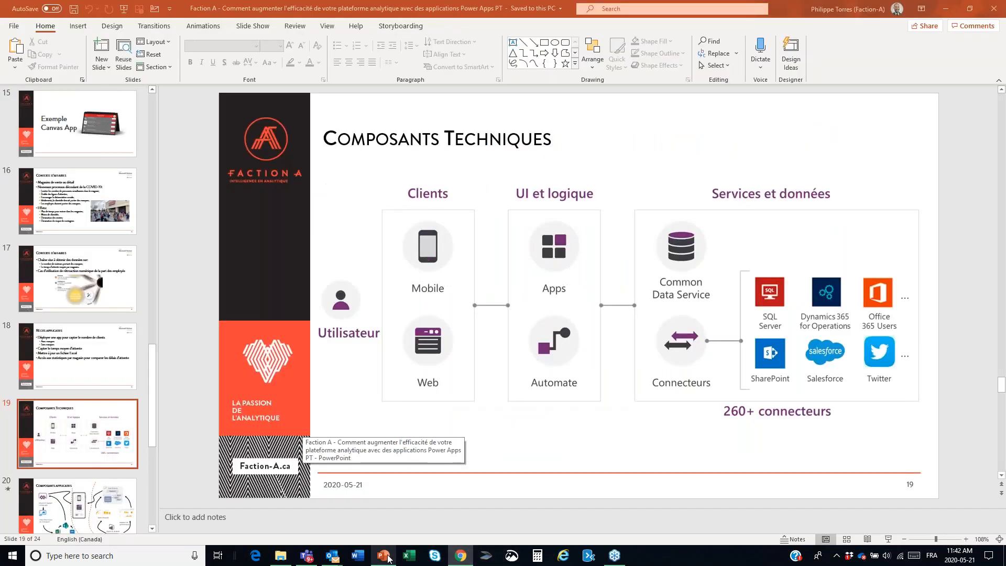
key("shift+F5")
key("Right")
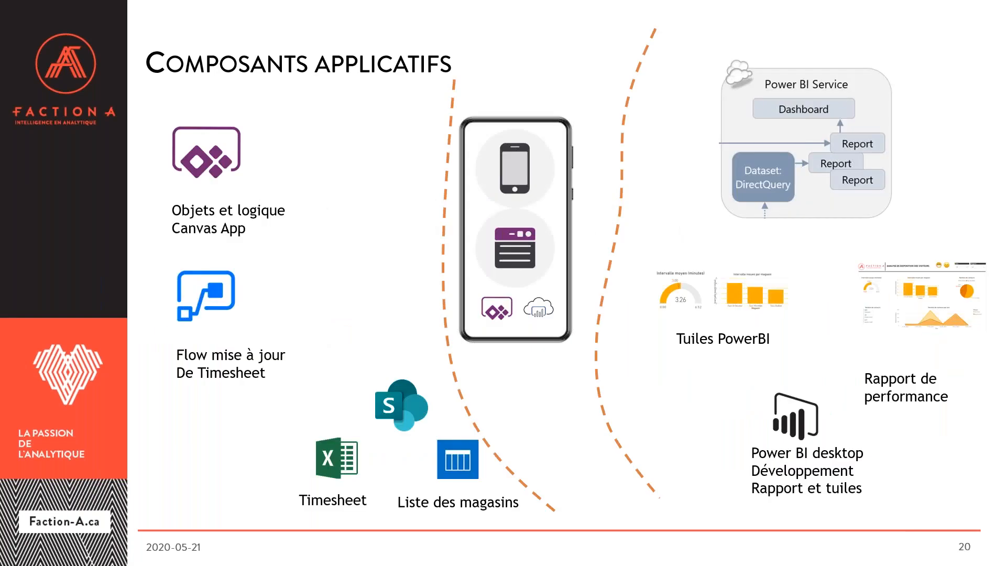
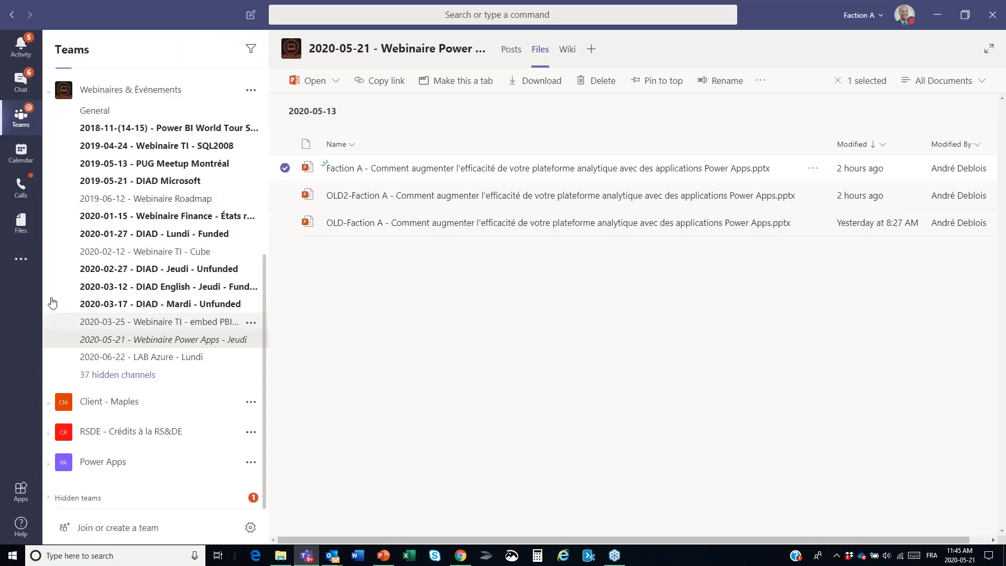
Step: Open Timesheet.xlsx from the Power app in a day tests folder in the Produit - FAIP team's General channel files
scroll(149, 398, "up", 1)
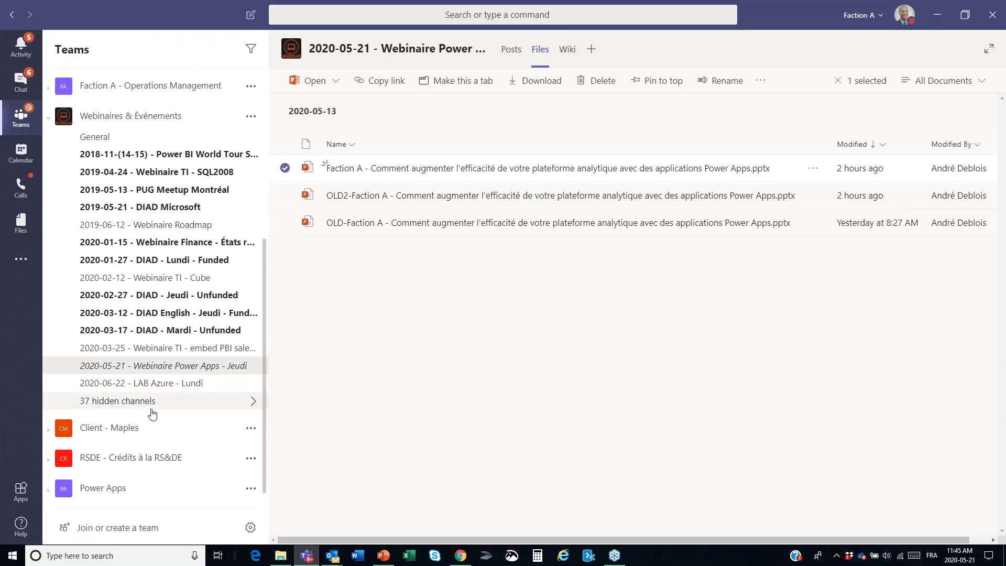
scroll(153, 414, "down", 1)
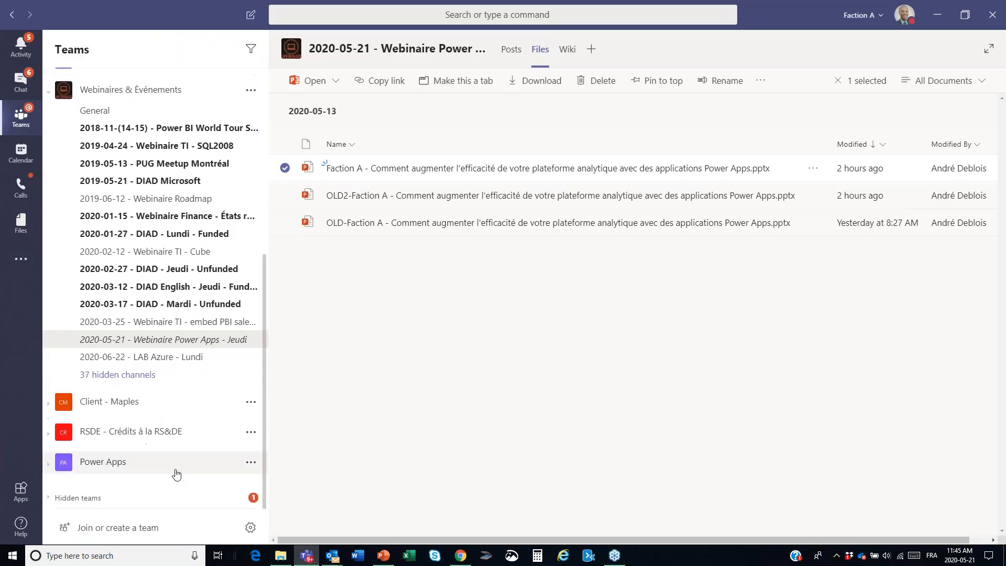
left_click(117, 499)
scroll(168, 407, "down", 10)
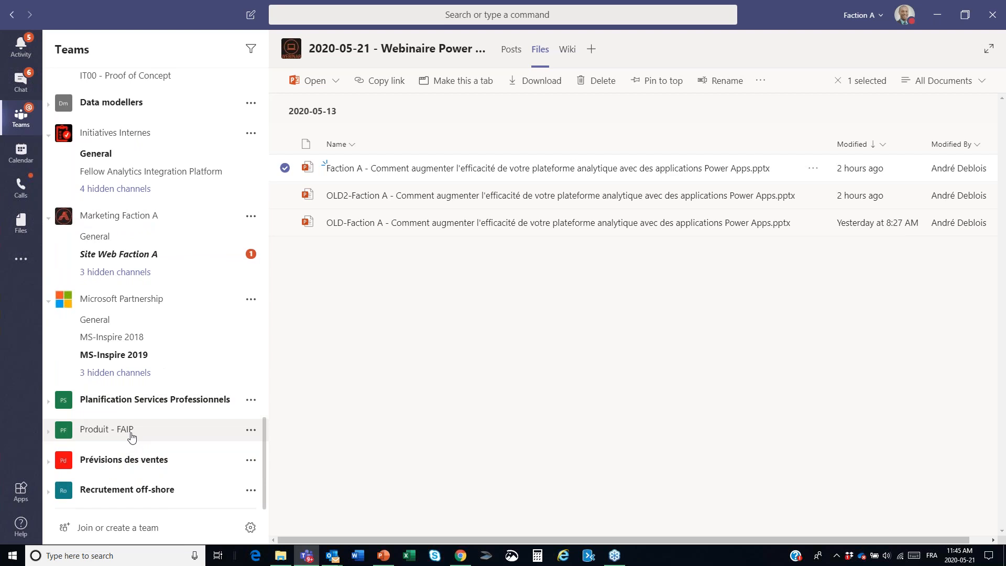
left_click(131, 435)
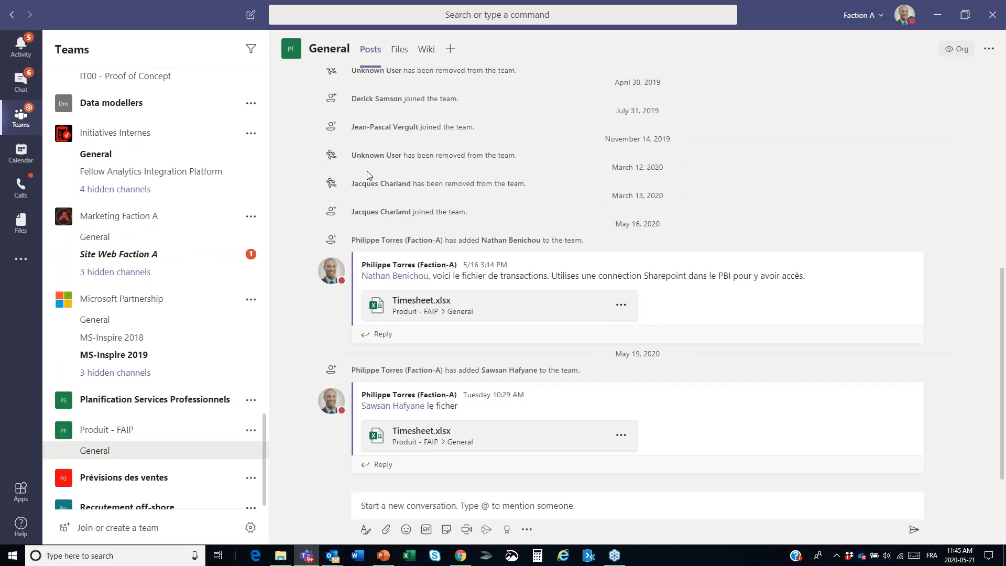
left_click(400, 49)
left_click(373, 168)
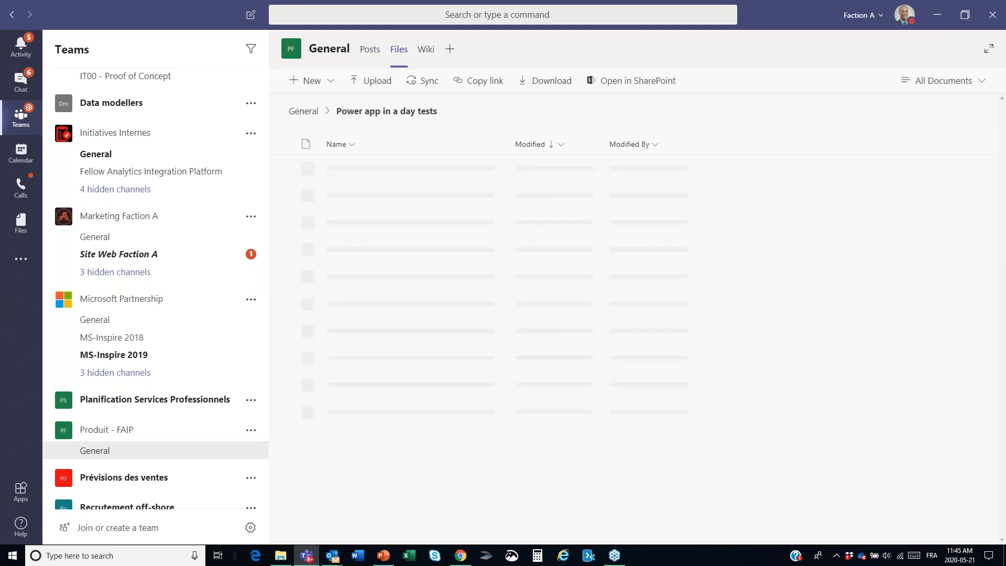
left_click(357, 170)
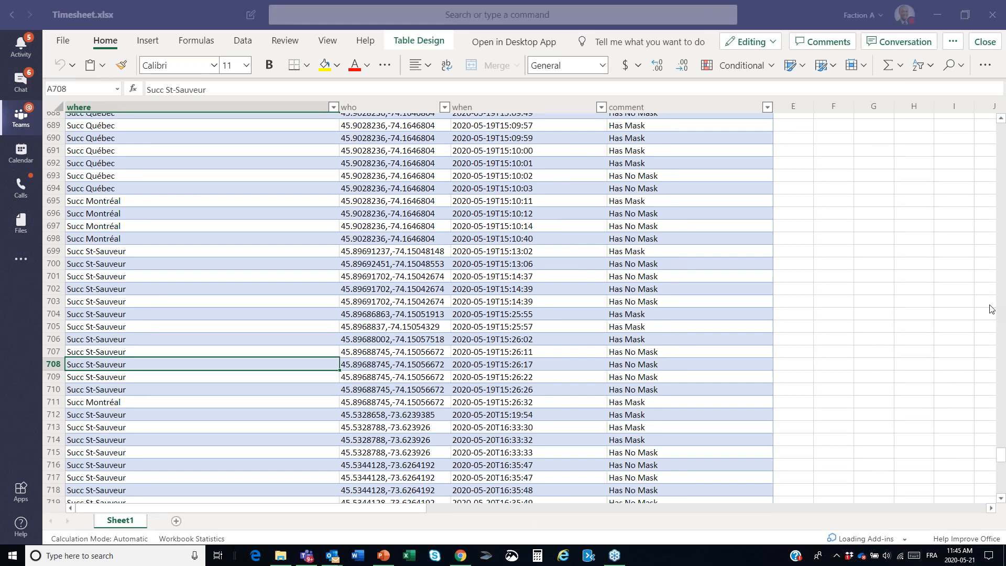
Step: Examine the most recent visitor entries at the end of the Timesheet table
left_click(954, 226)
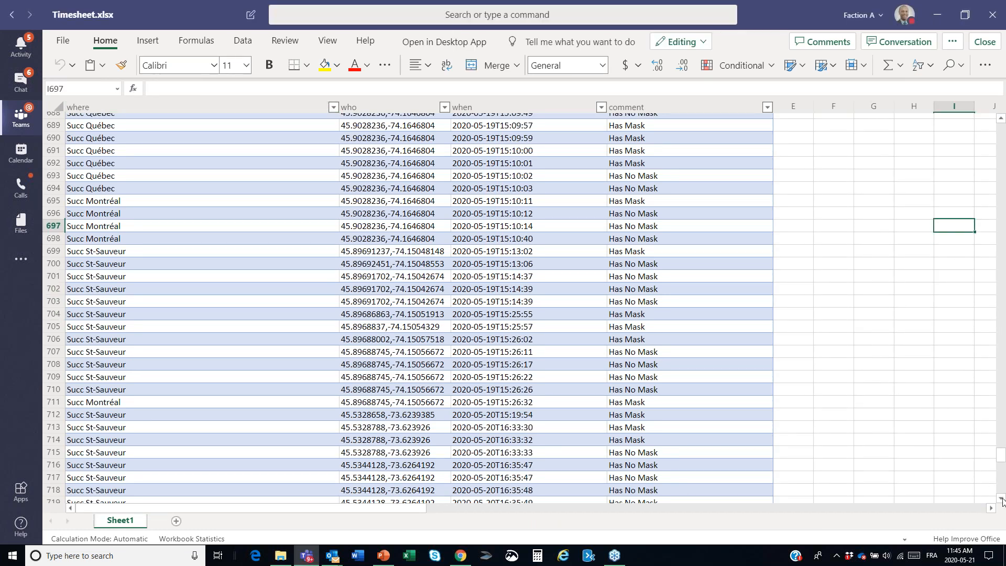
scroll(1002, 501, "down", 7)
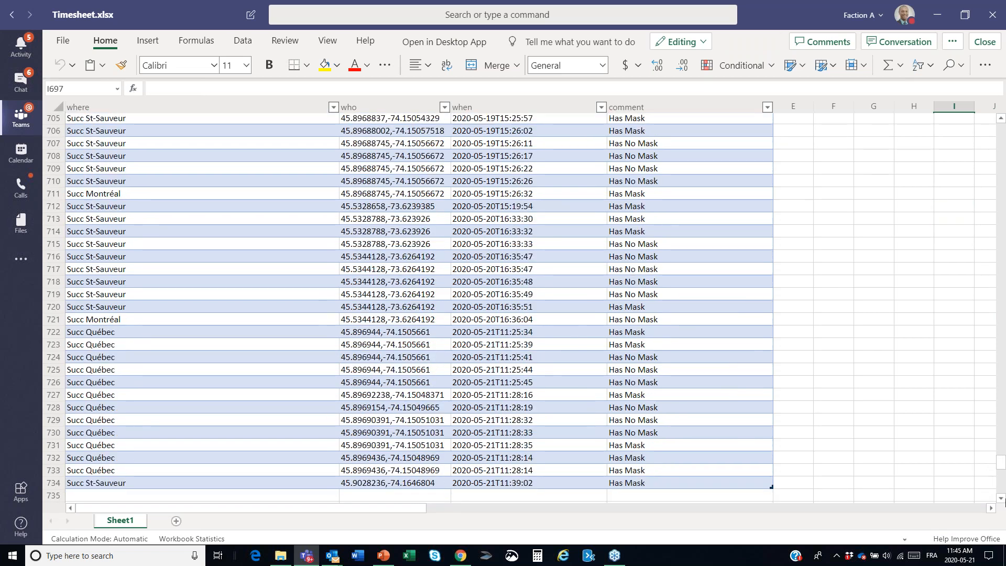
scroll(1003, 501, "down", 5)
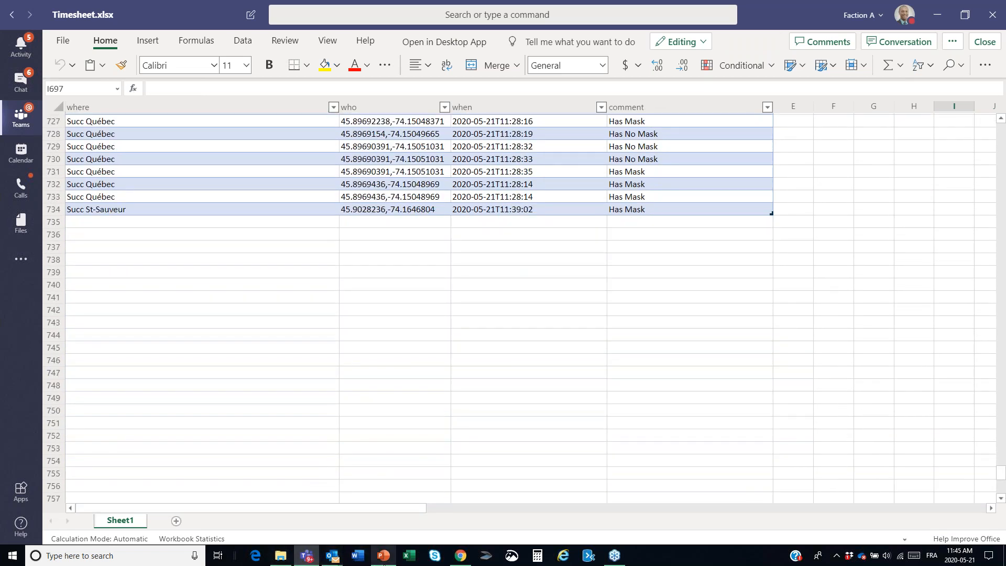
Step: Preview the COVID-19 Customer Masks tracker app, record three unmasked visitors for Succ Montréal, and check the timesheet for the new rows
left_click(461, 557)
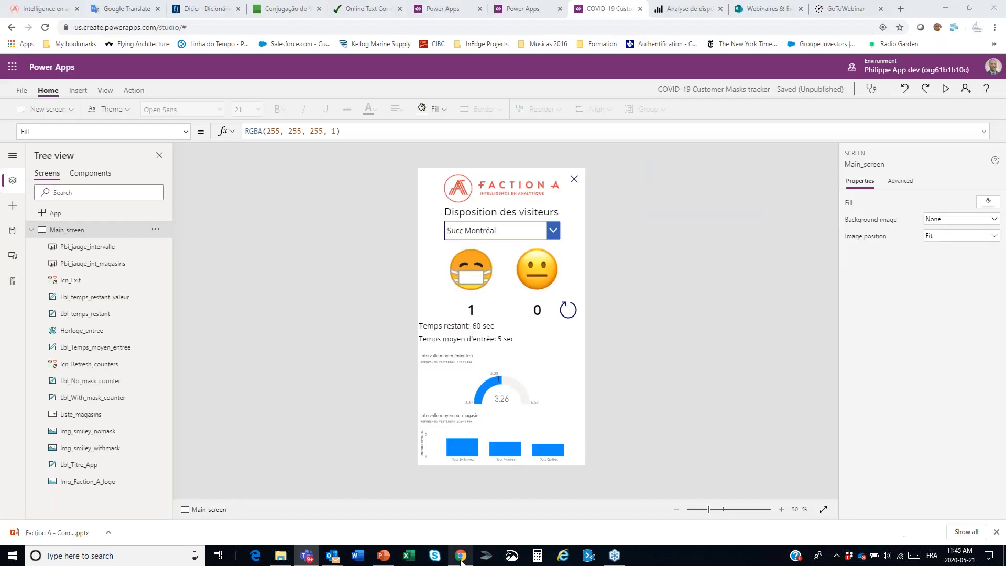
left_click(947, 89)
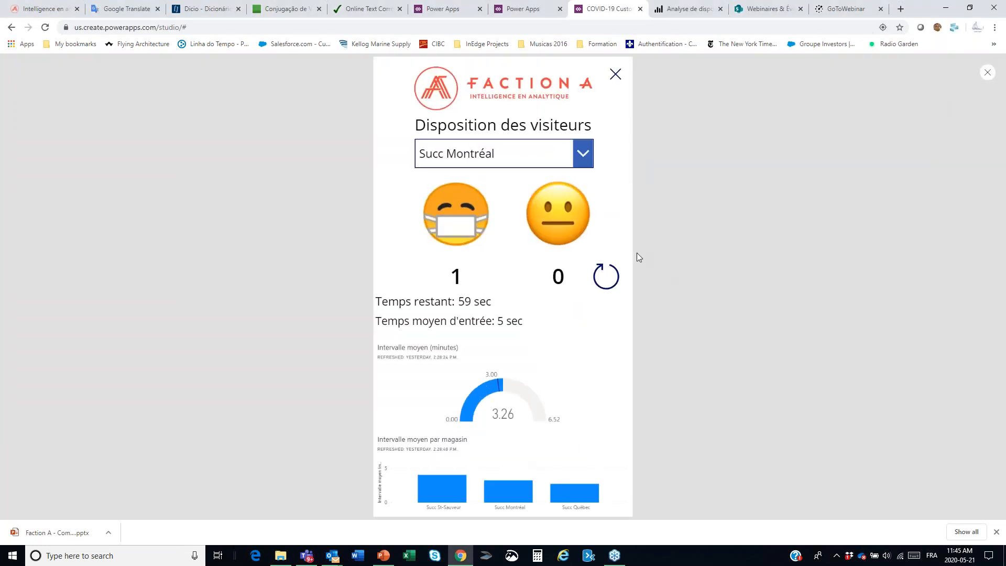
key("alt+Tab")
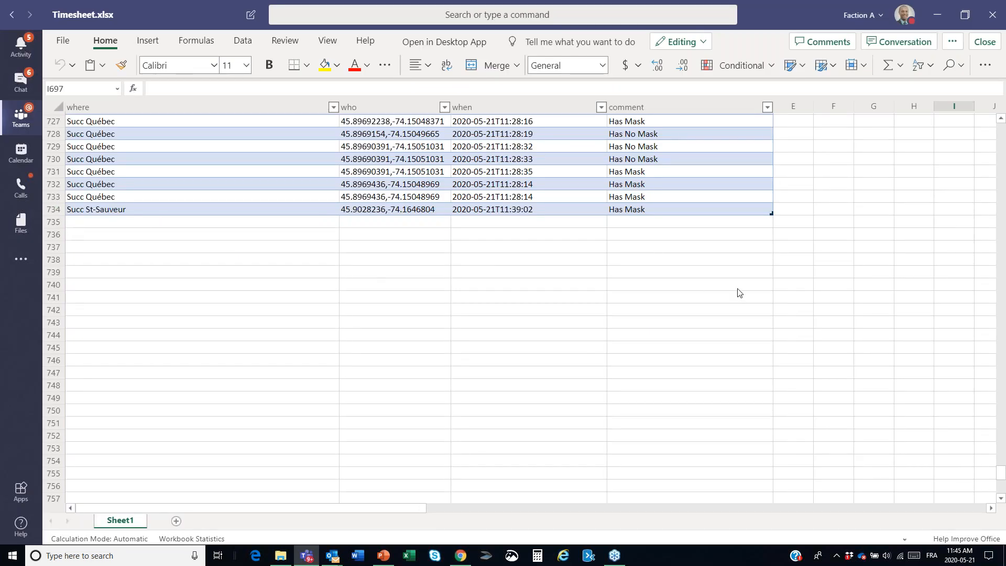
key("alt+Tab")
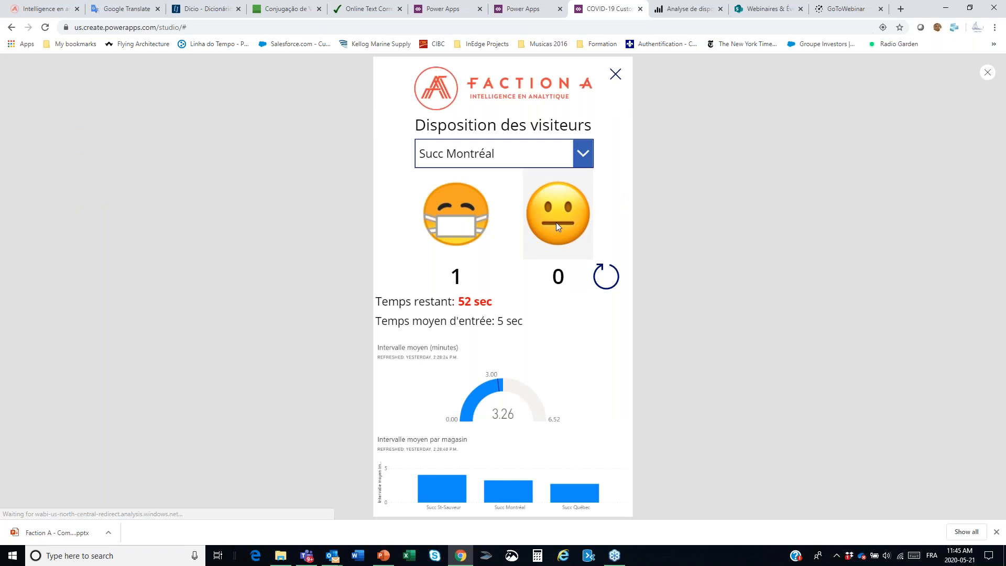
left_click(557, 225)
left_click(556, 223)
left_click(556, 223)
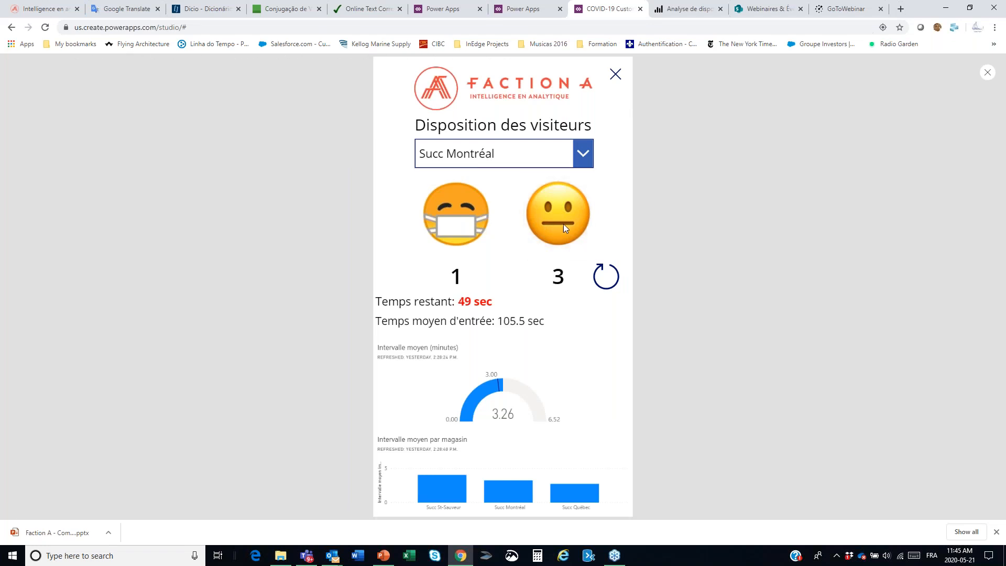
key("alt+Tab")
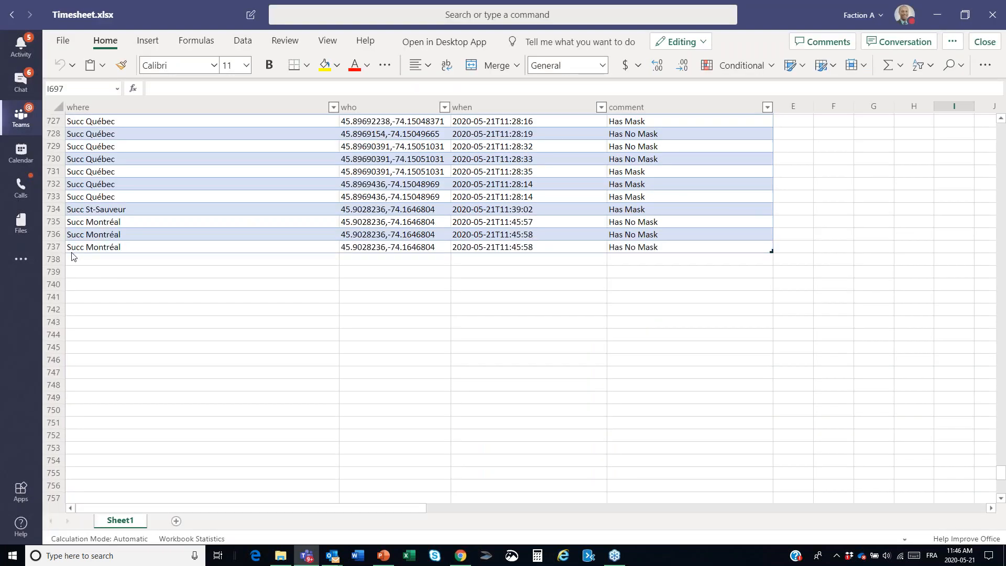
Step: Change the app's store to Succ St-Sauveur, record two masked visitors, and check the timesheet for their rows
key("alt+Tab")
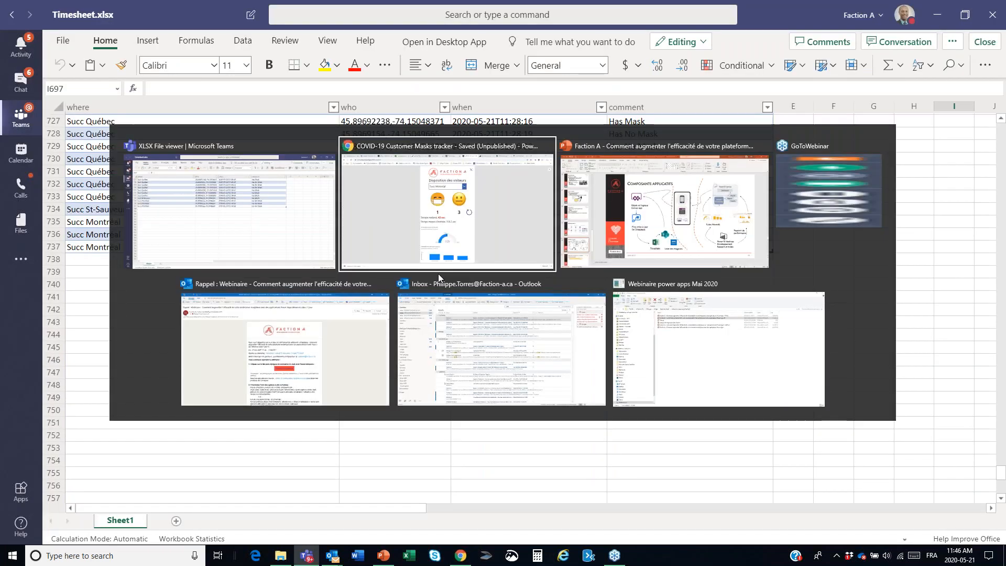
left_click(478, 154)
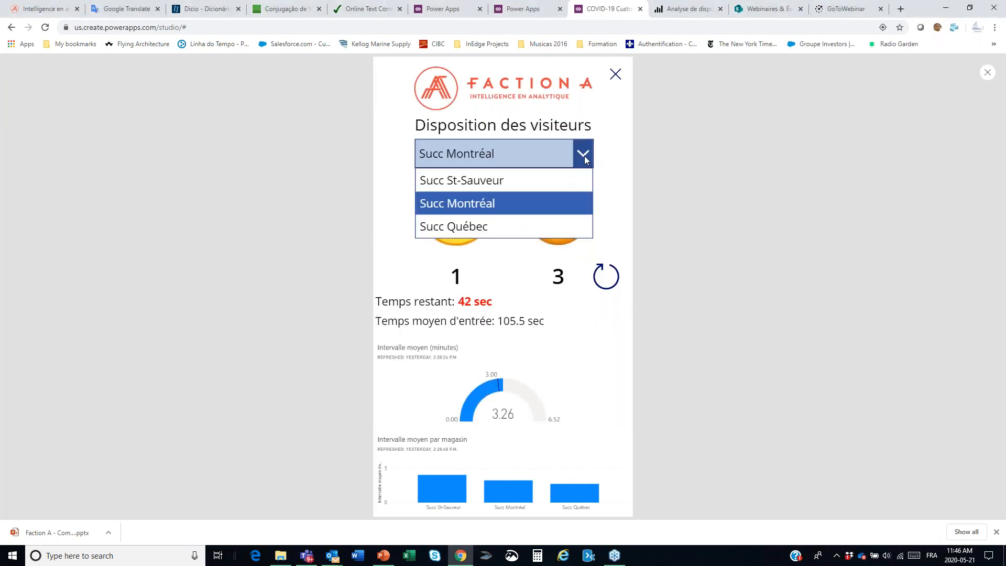
left_click(477, 186)
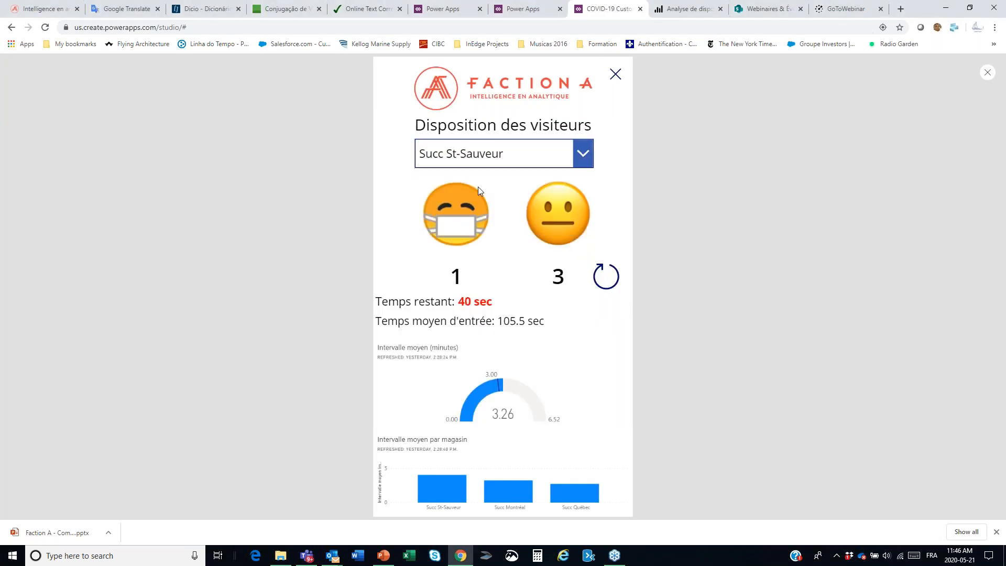
left_click(461, 231)
key("alt+Tab")
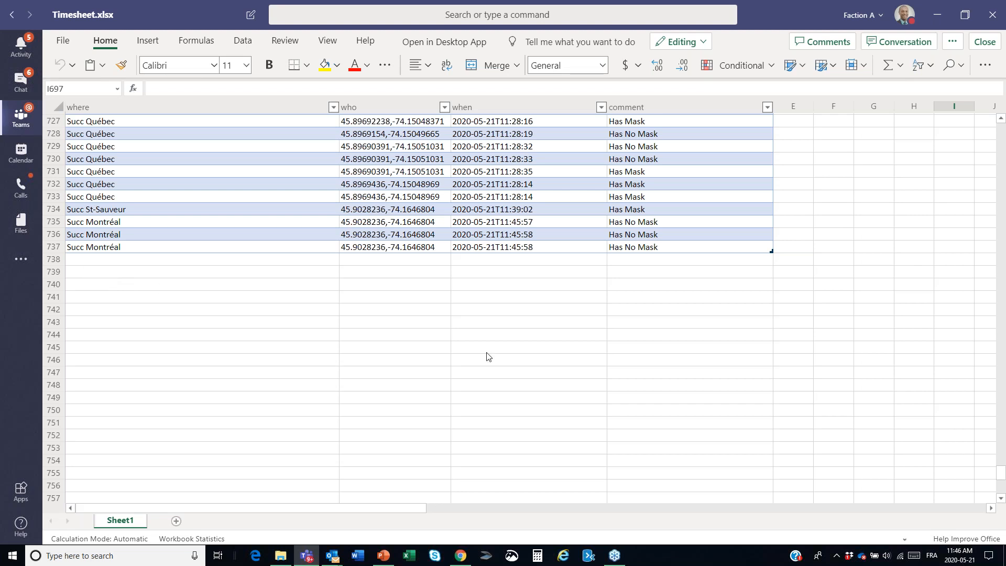
key("alt+Tab")
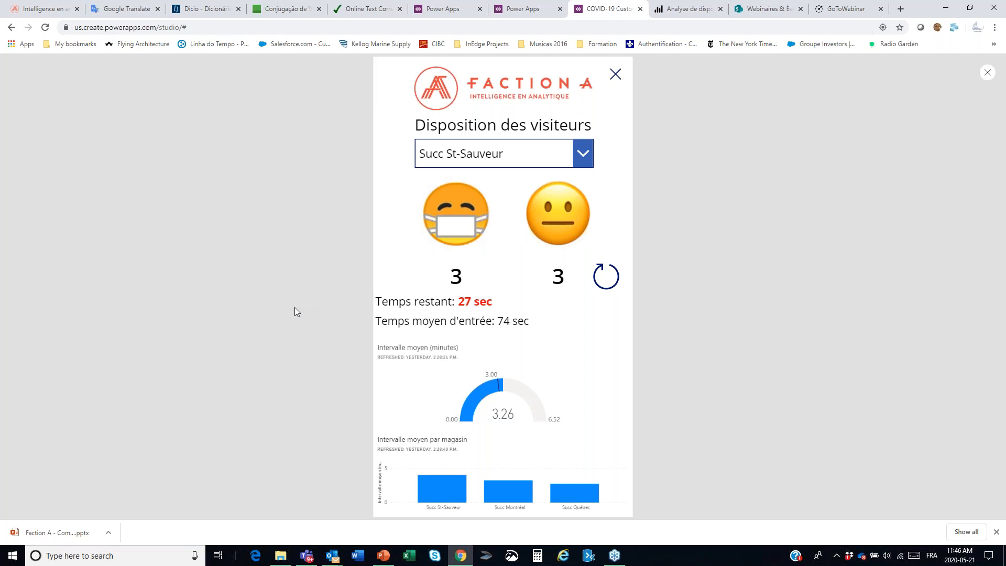
key("alt+Tab")
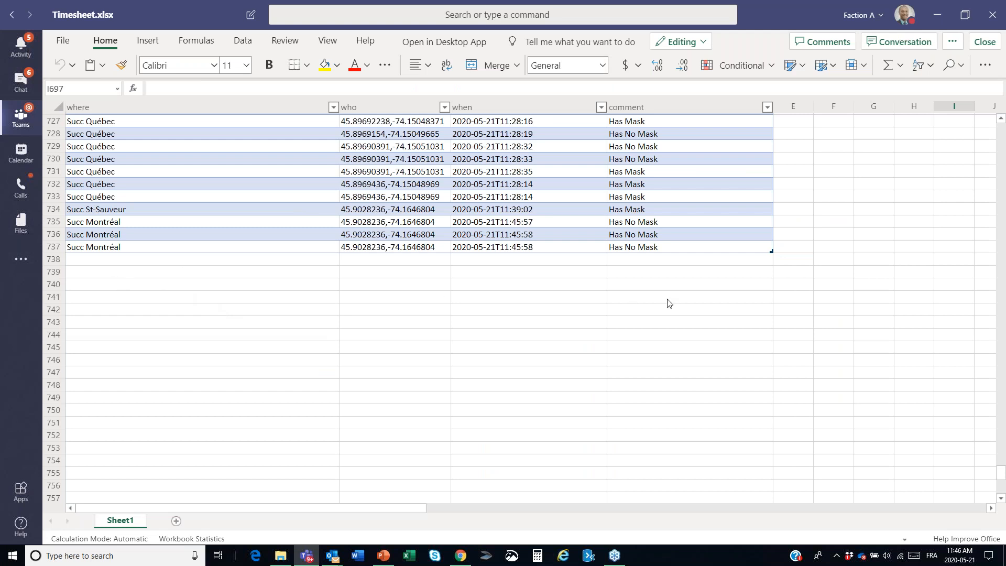
Step: Record two unmasked visitors for Succ St-Sauveur in the app and check their rows in the timesheet
key("alt+Tab")
left_click(567, 213)
left_click(562, 224)
key("alt+Tab")
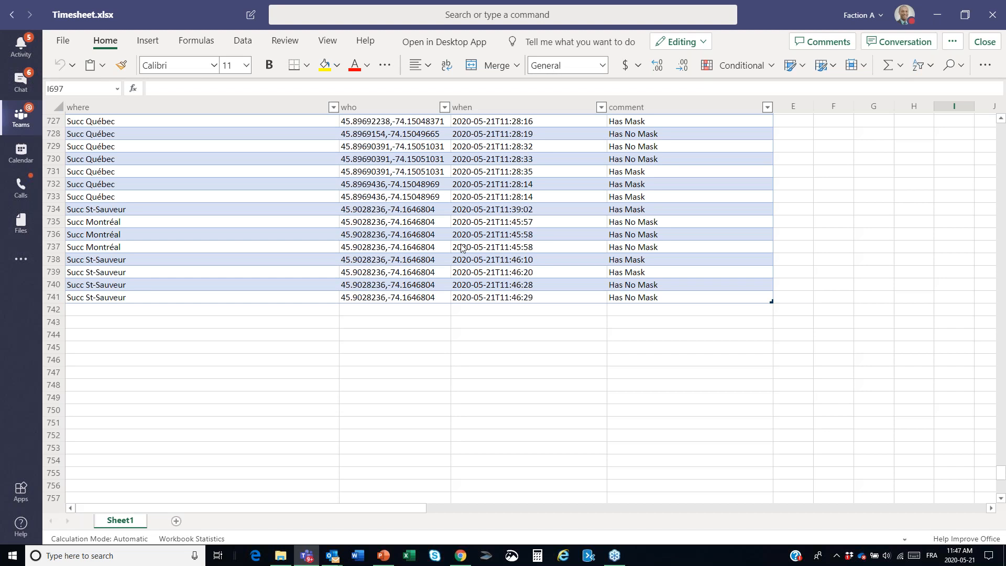
Step: Close the app preview, look up the ResetClockTime global variable, and open its definition in the refresh icon's OnSelect formula
key("alt+Tab")
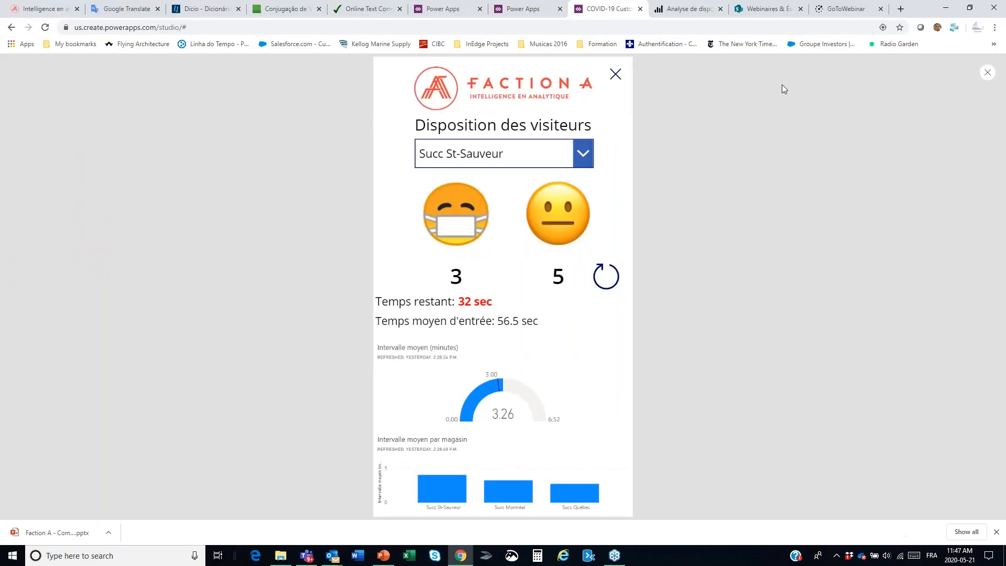
left_click(988, 74)
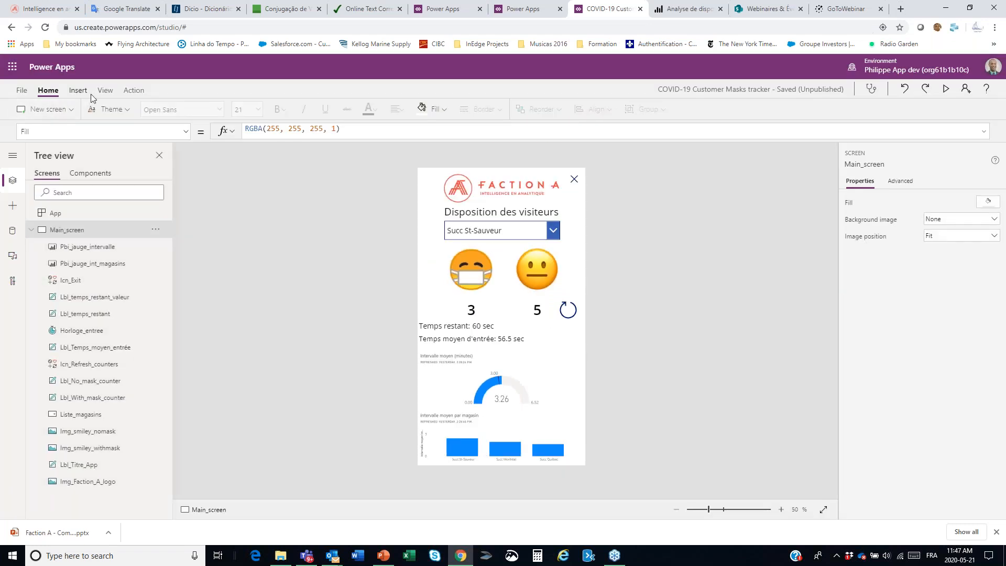
left_click(105, 90)
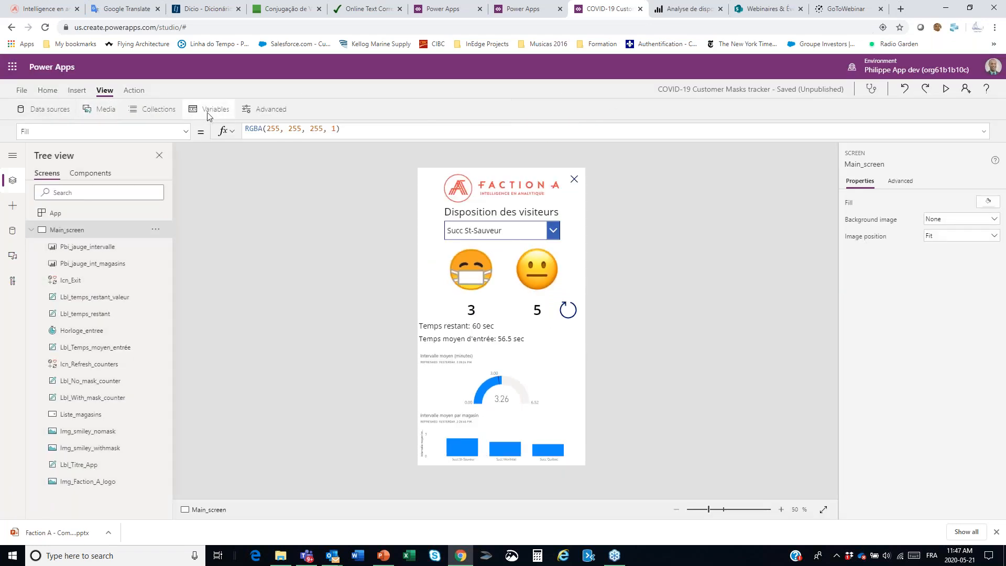
left_click(210, 113)
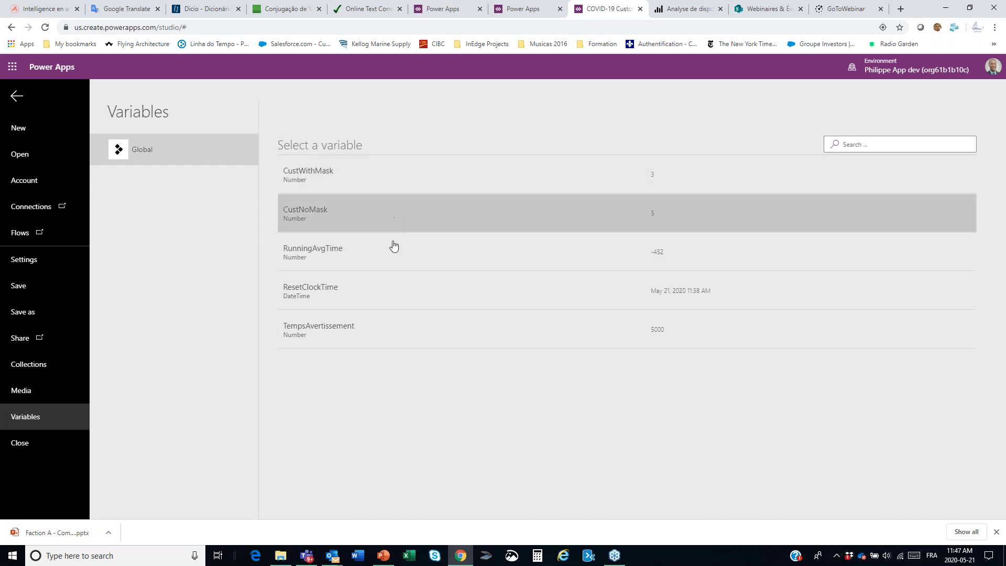
left_click(669, 297)
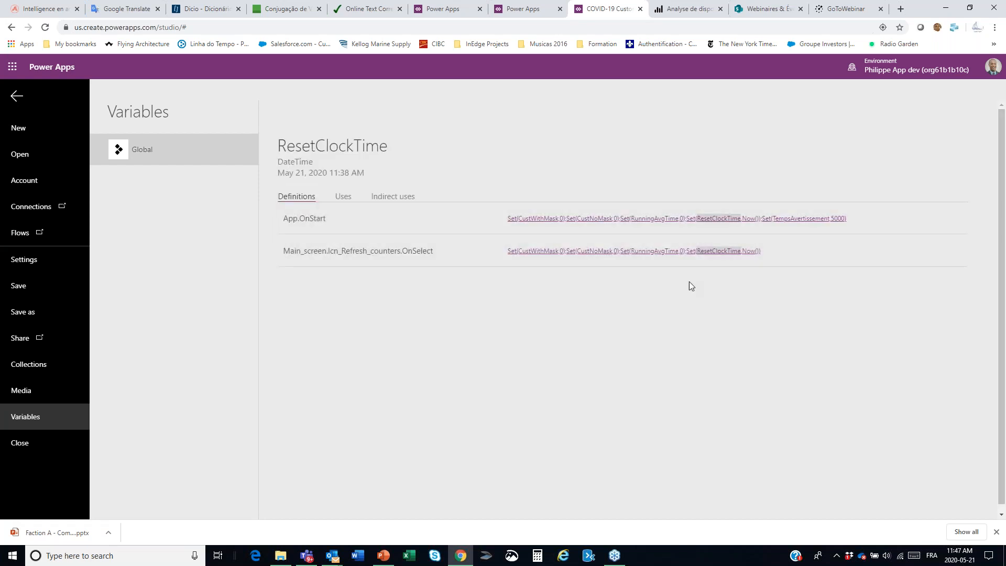
left_click(655, 258)
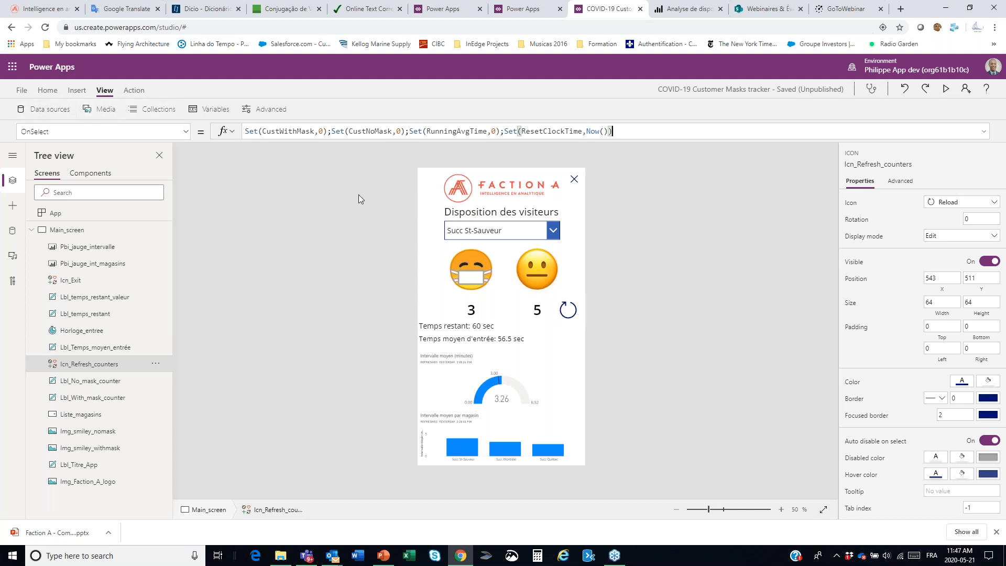
Step: Review the Composants applicatifs slide in PowerPoint, and return to the Power Apps editor
key("alt+Tab")
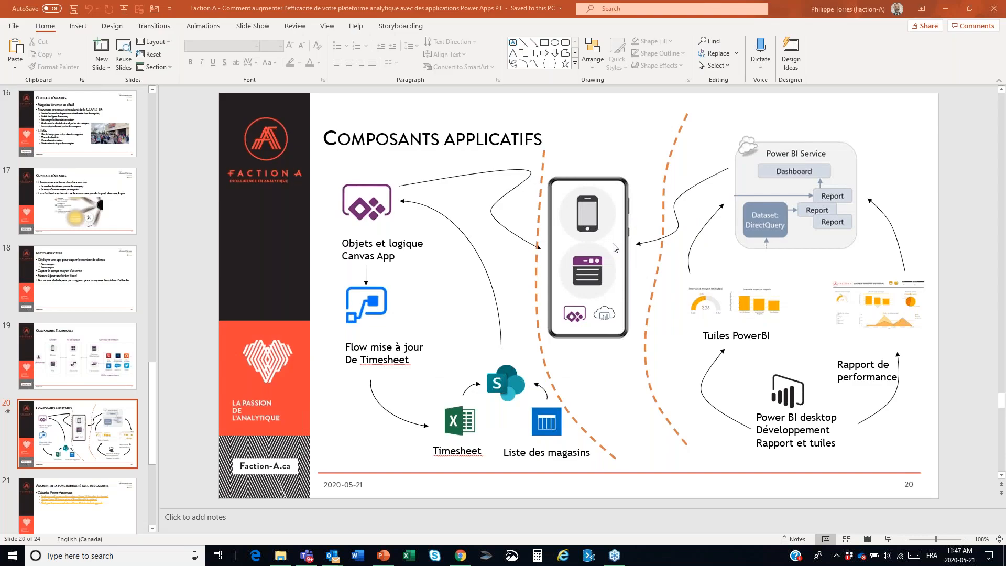
key("alt")
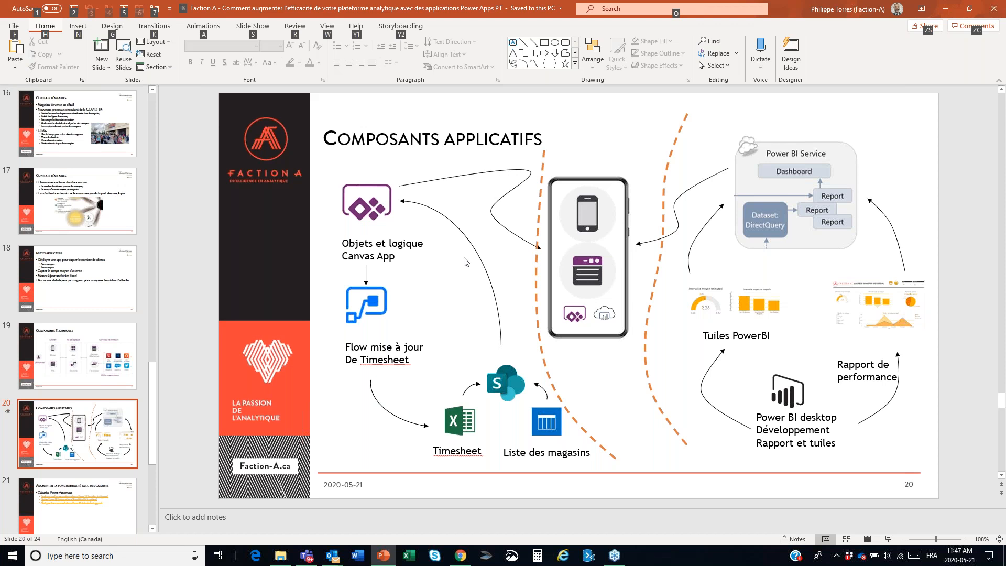
key("alt+Tab")
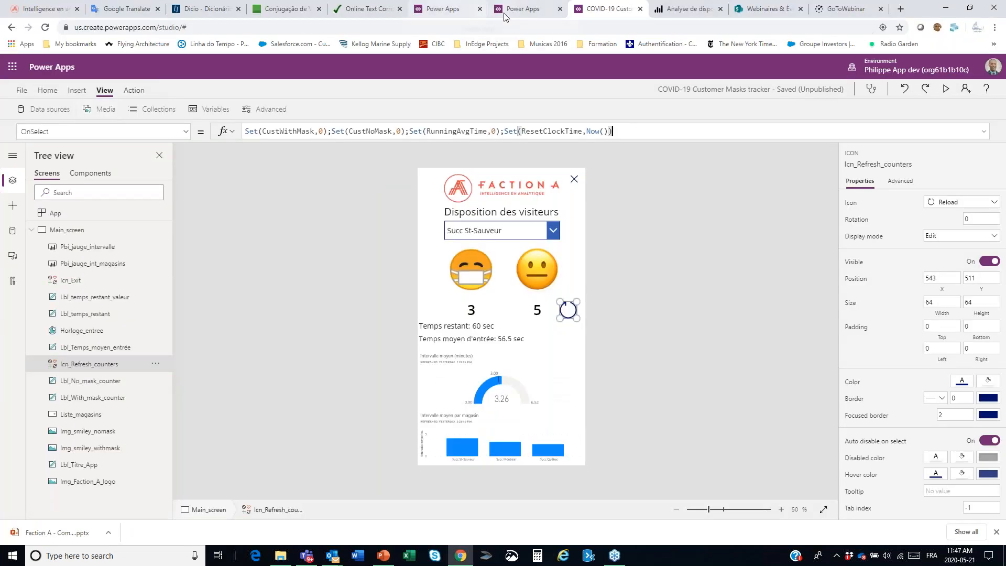
Step: Open the PowerApp -> Has_Mask flow for editing from the environment's flows, and expand its PowerApps trigger
left_click(505, 16)
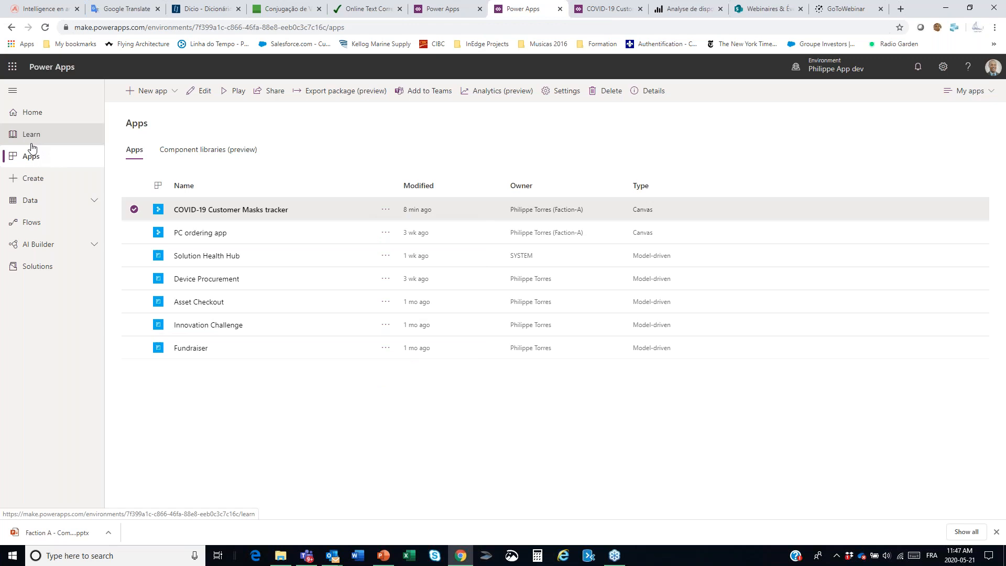
left_click(28, 229)
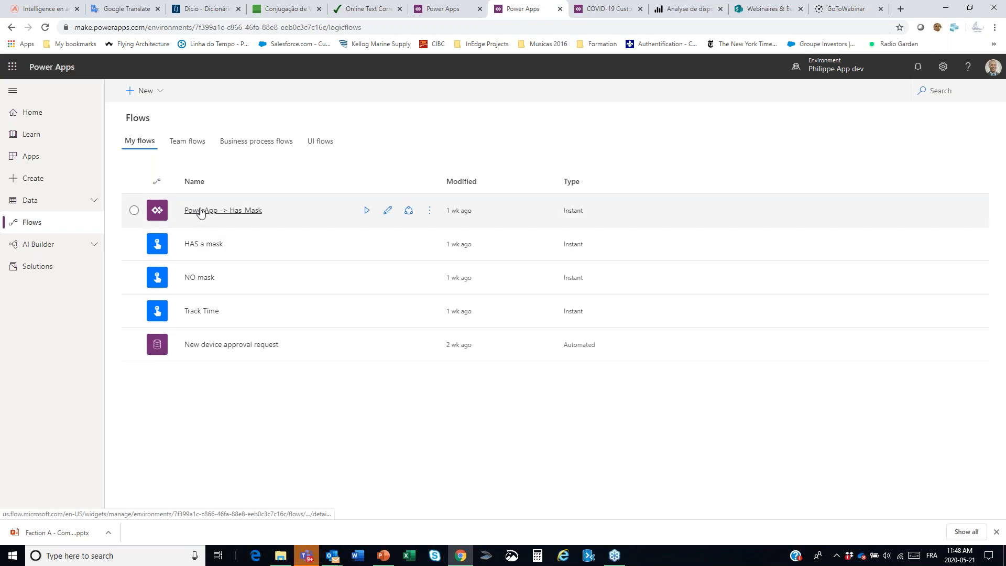
left_click(387, 213)
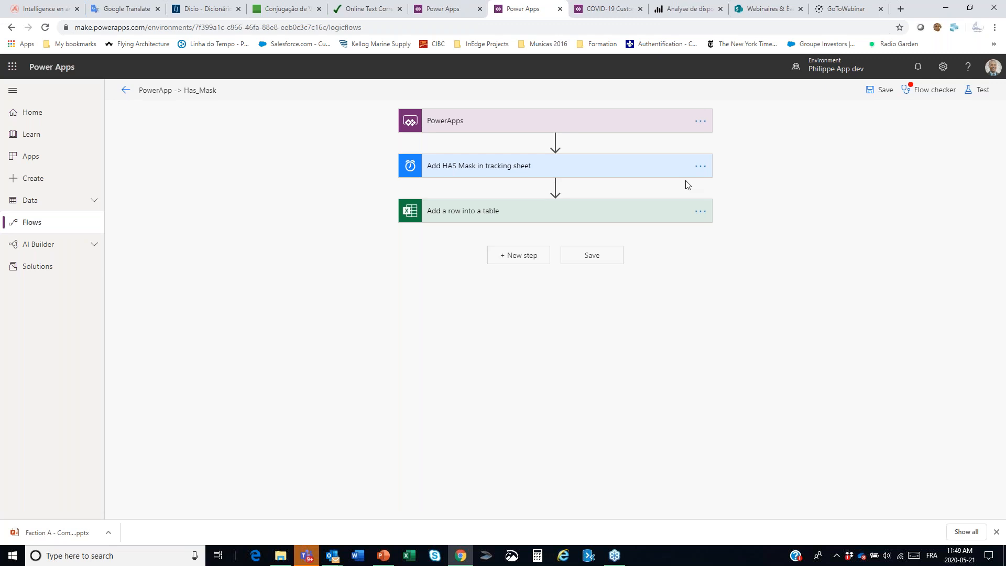
left_click(581, 128)
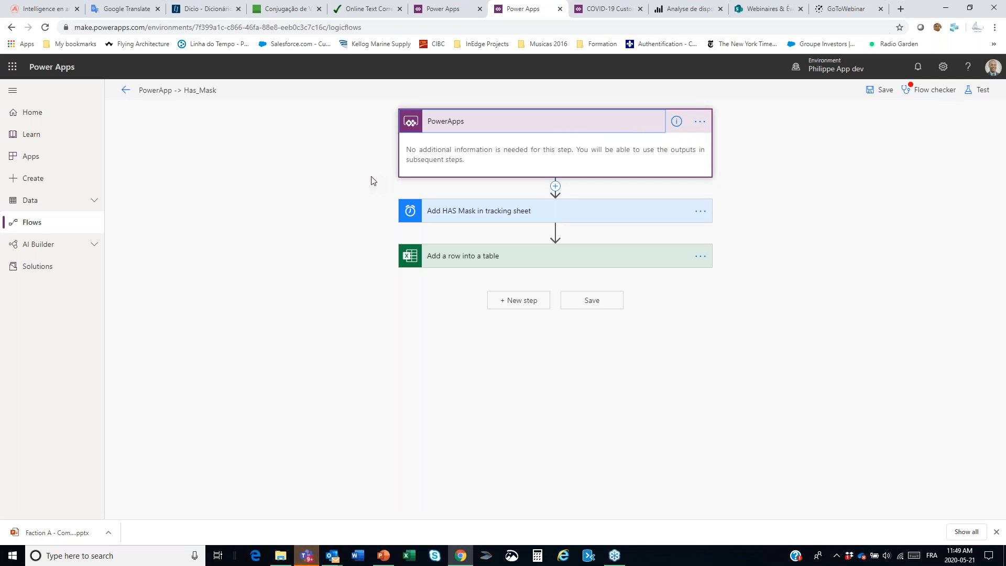
Step: Expand the Add HAS Mask in tracking sheet and Add a row into a table actions, and examine their time zone and column mappings
left_click(603, 217)
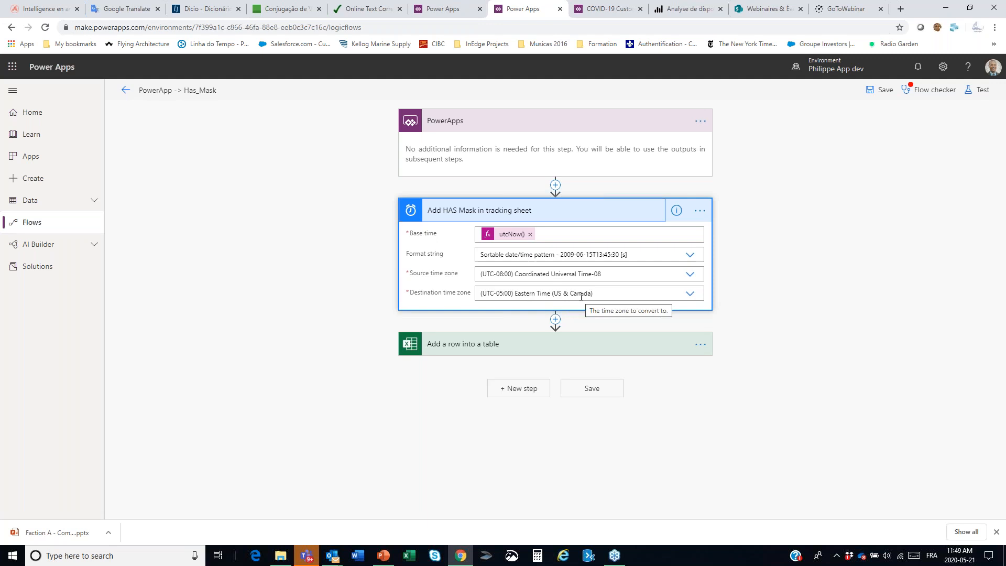
left_click(690, 294)
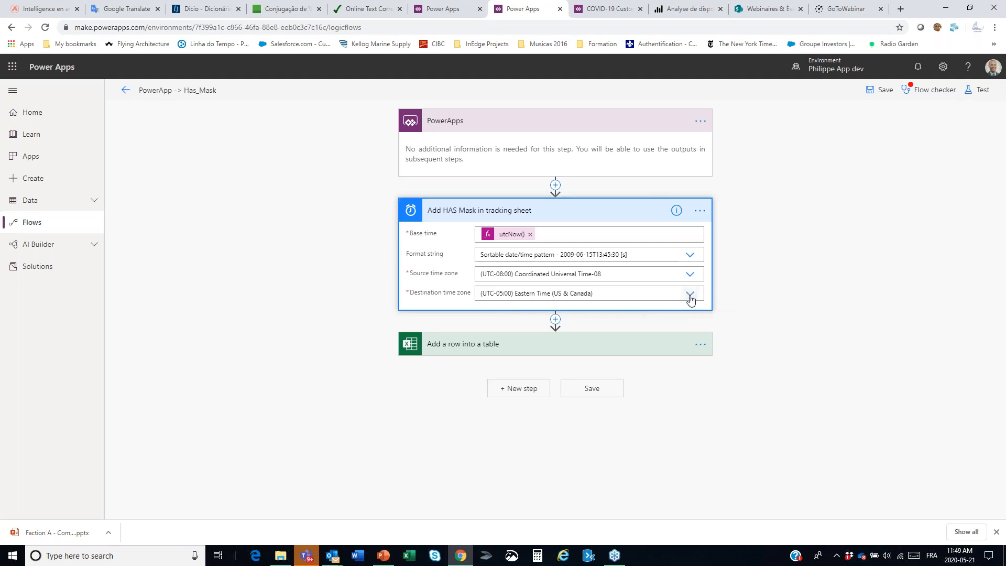
left_click(765, 296)
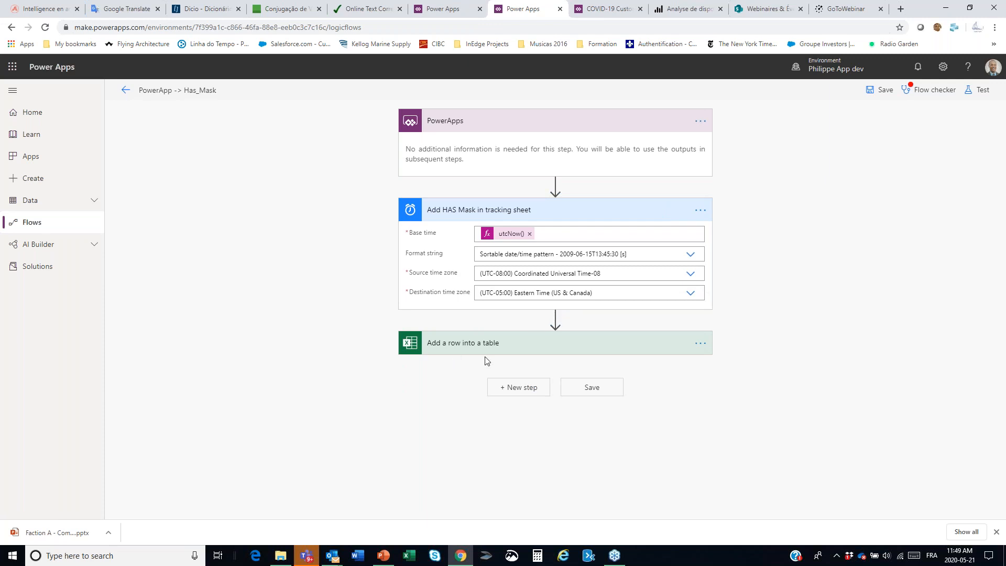
left_click(607, 351)
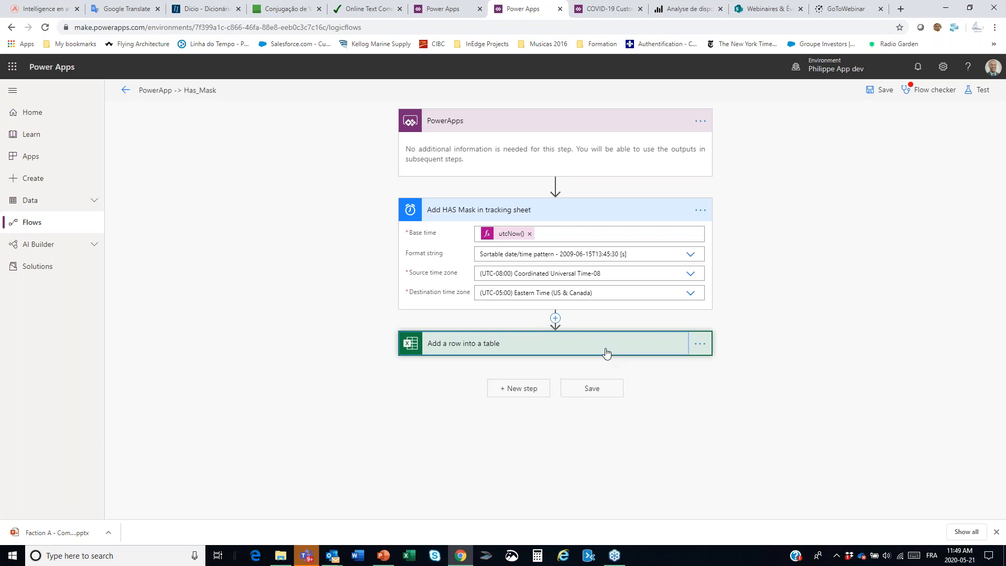
scroll(766, 325, "down", 2)
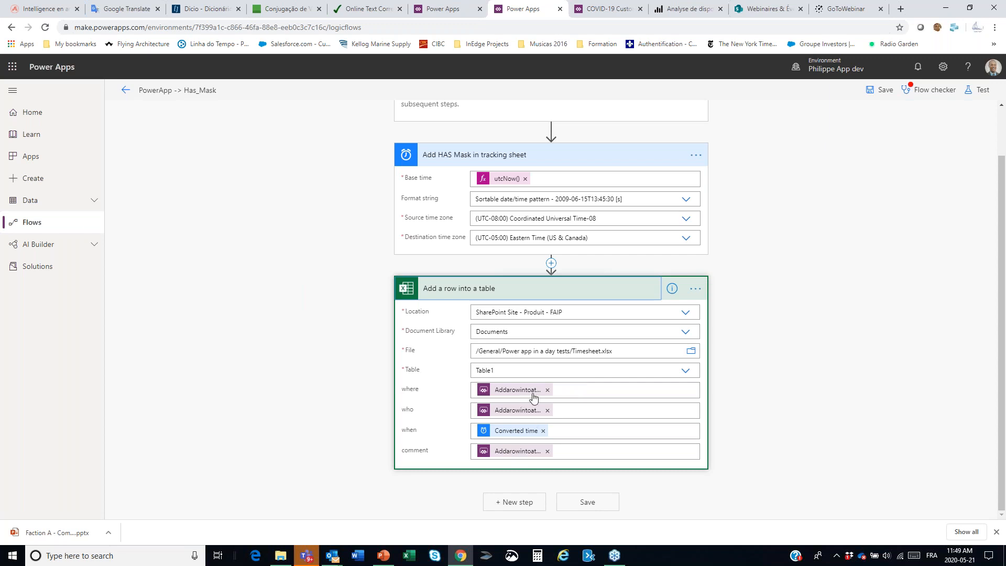
left_click(650, 394)
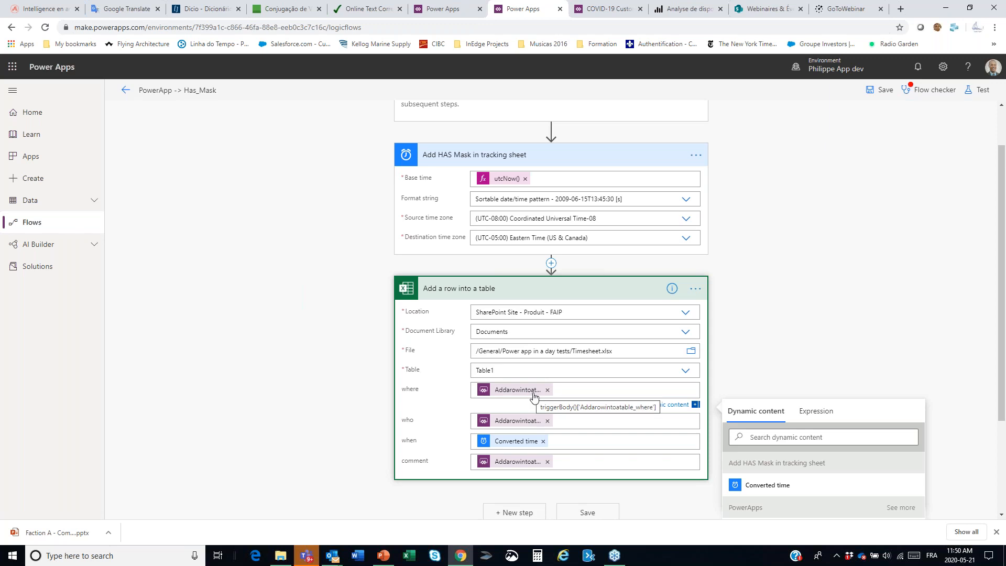
left_click(758, 294)
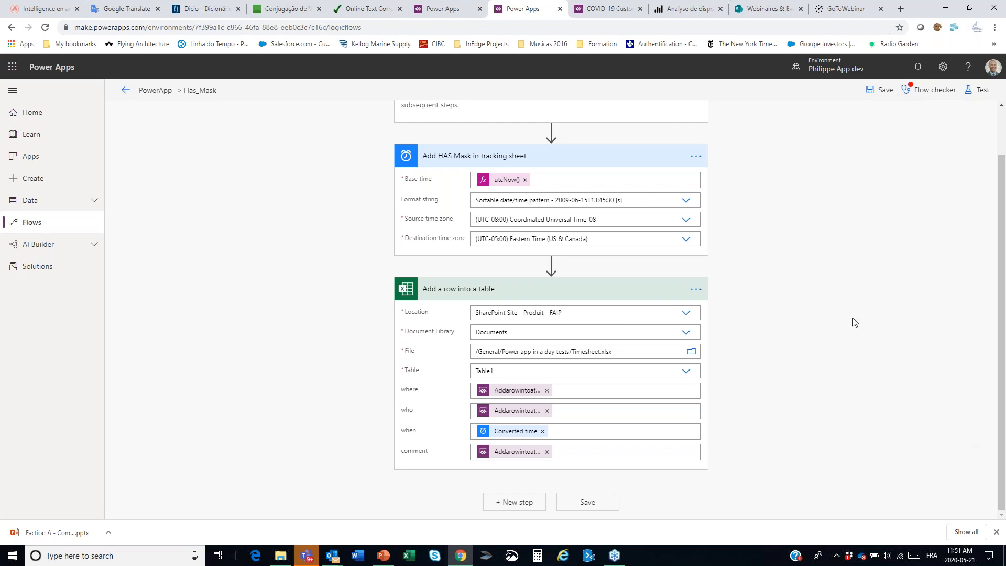
Step: Leave the flow for the environment's apps list and open the usage analytics of the COVID-19 Customer Masks tracker app
key("alt+Tab")
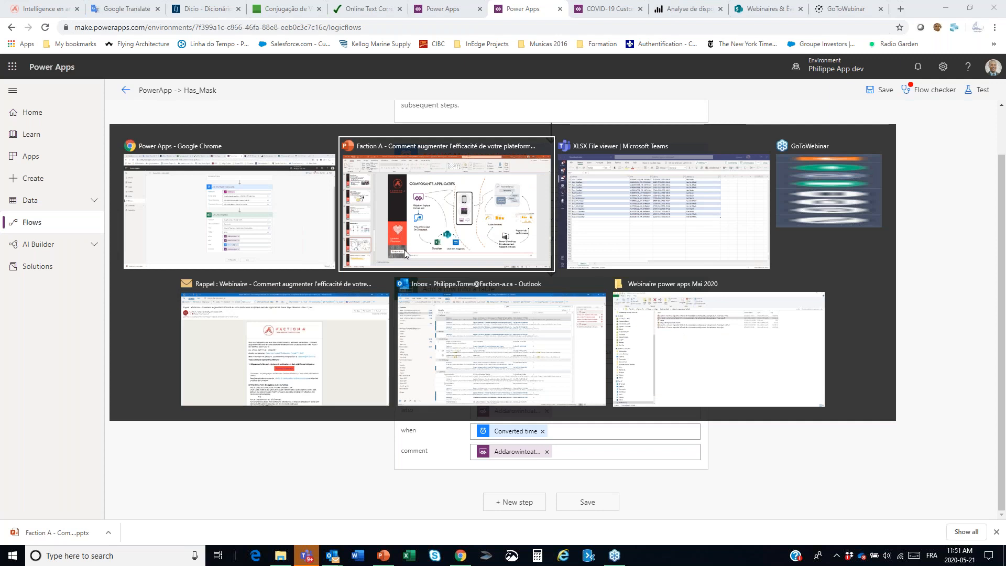
left_click(309, 222)
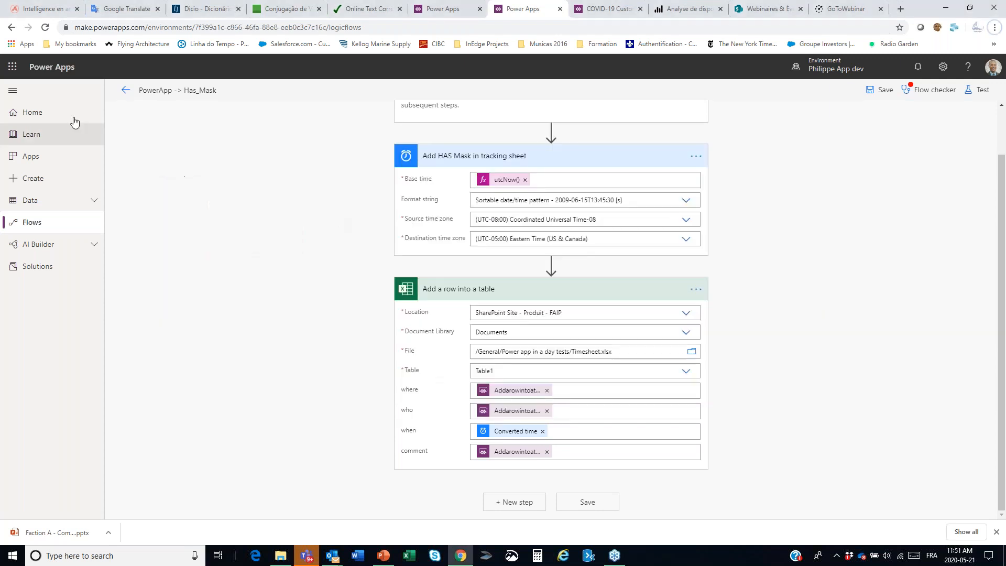
left_click(33, 160)
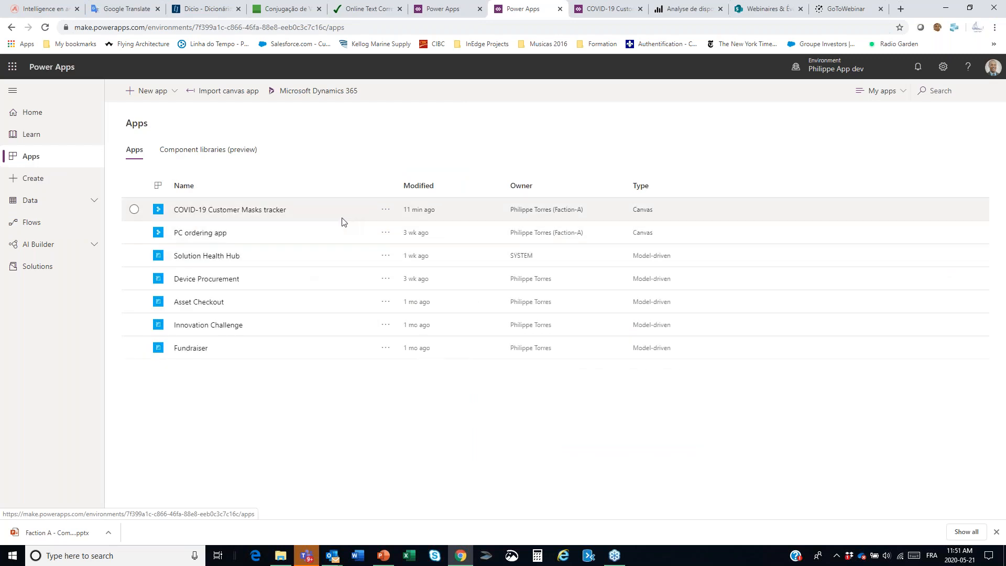
left_click(386, 215)
left_click(386, 210)
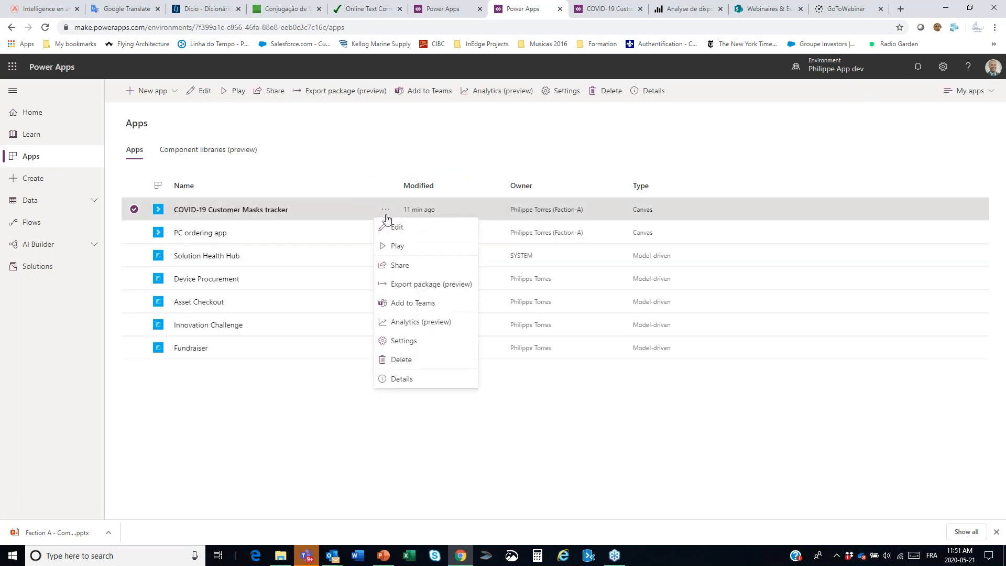
left_click(428, 326)
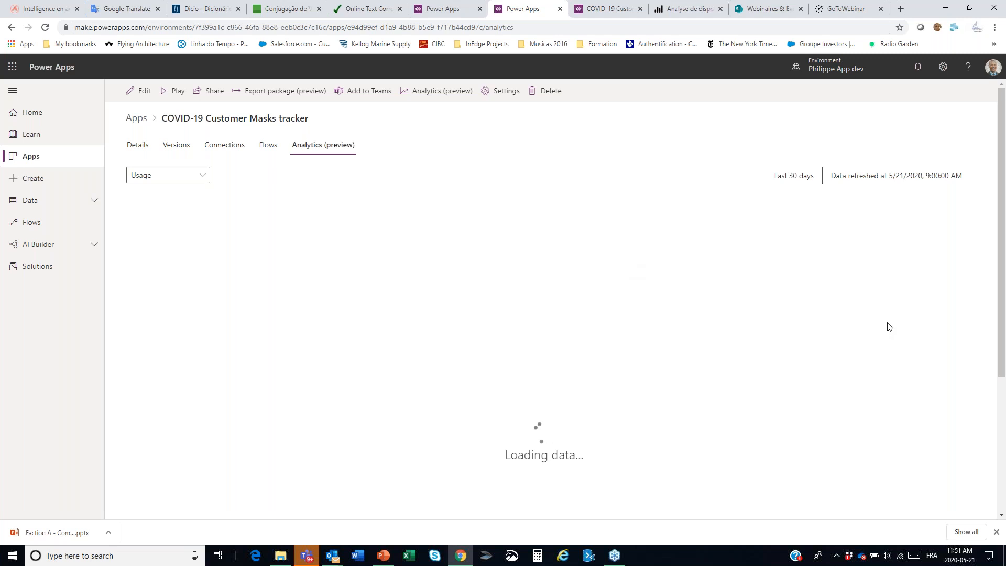
Step: Examine the app launch and daily active user charts, highlighting the 14/05/2020 launches and clearing that highlight
scroll(890, 327, "down", 1)
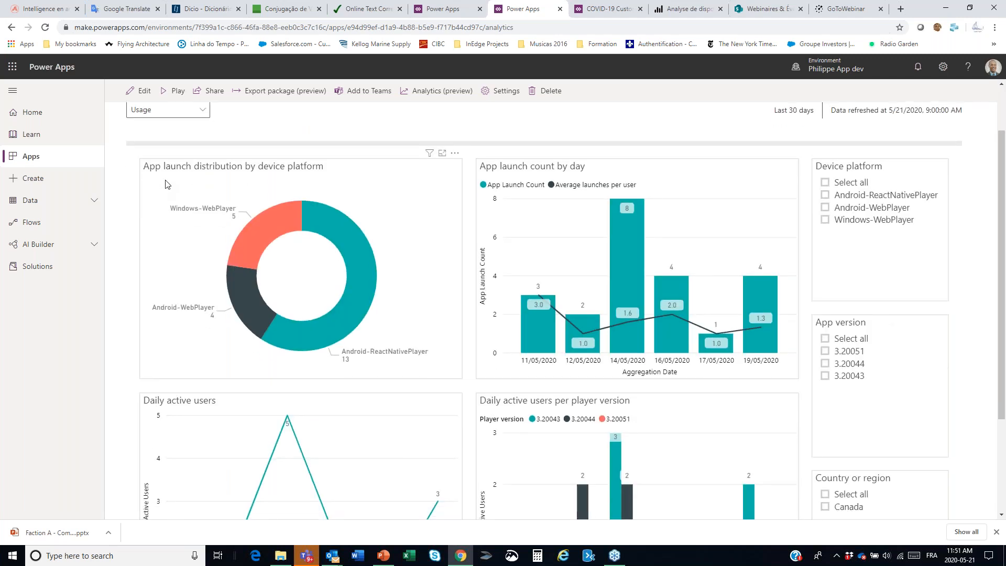
left_click(628, 243)
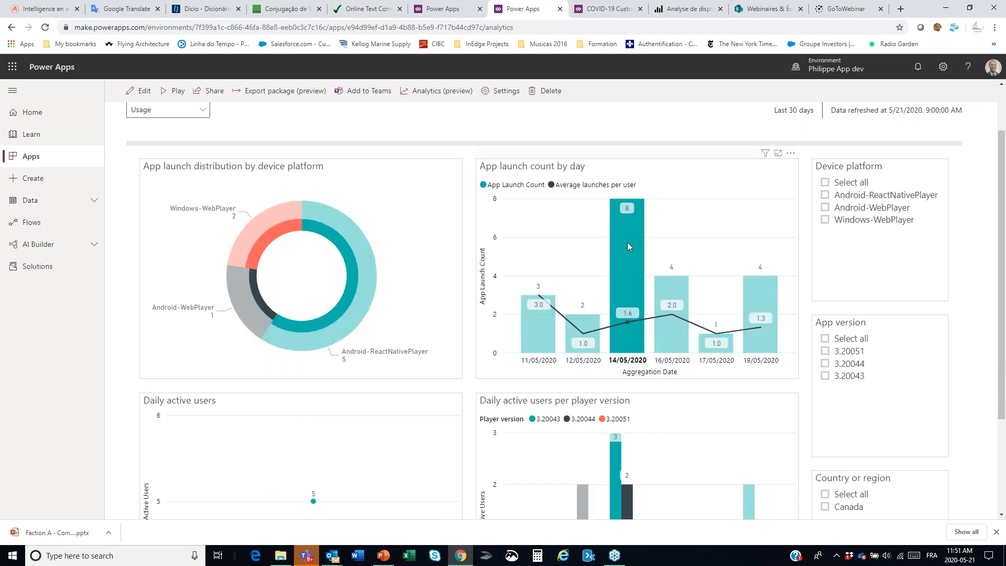
left_click(628, 244)
scroll(549, 297, "down", 3)
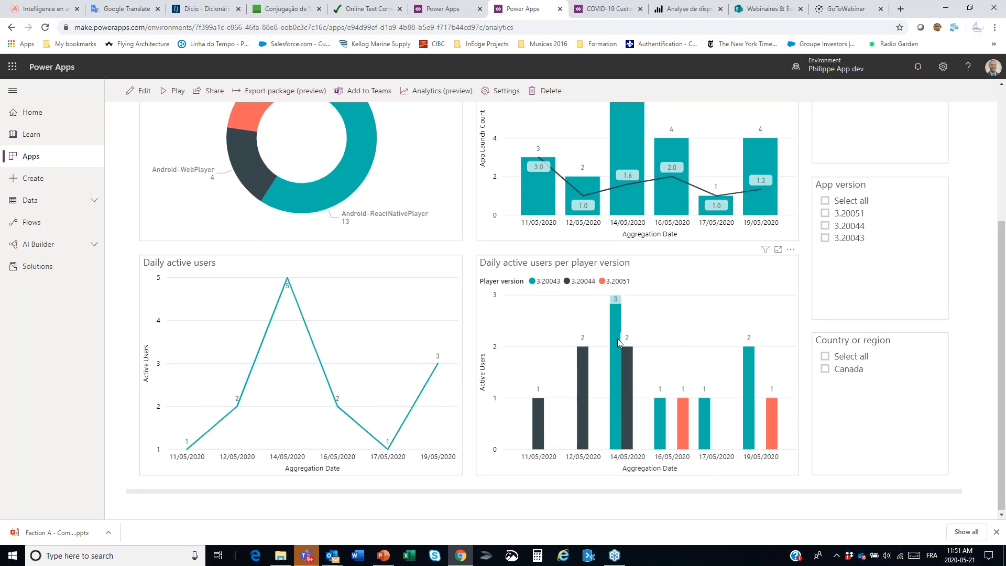
scroll(619, 339, "up", 1)
scroll(618, 341, "up", 1)
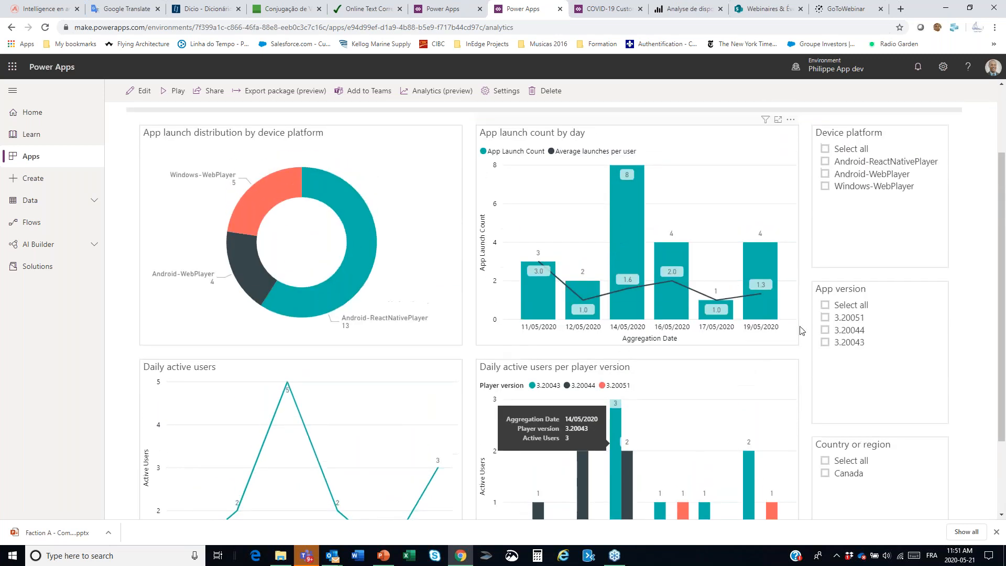
Step: Filter the usage report to app version 3.20051 and review the filtered charts
left_click(825, 306)
left_click(827, 307)
left_click(826, 317)
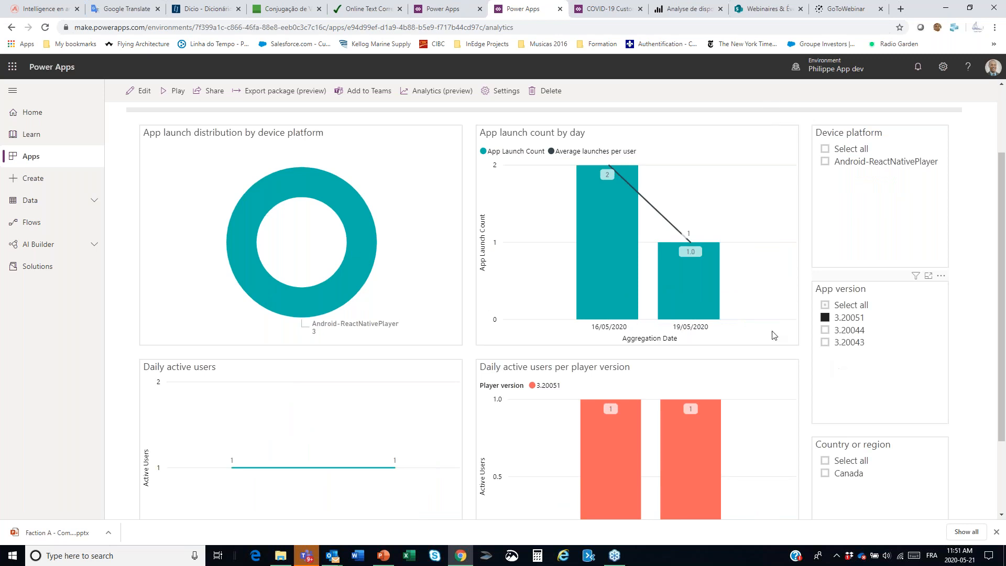
scroll(733, 319, "up", 1)
scroll(732, 320, "up", 2)
scroll(733, 319, "down", 2)
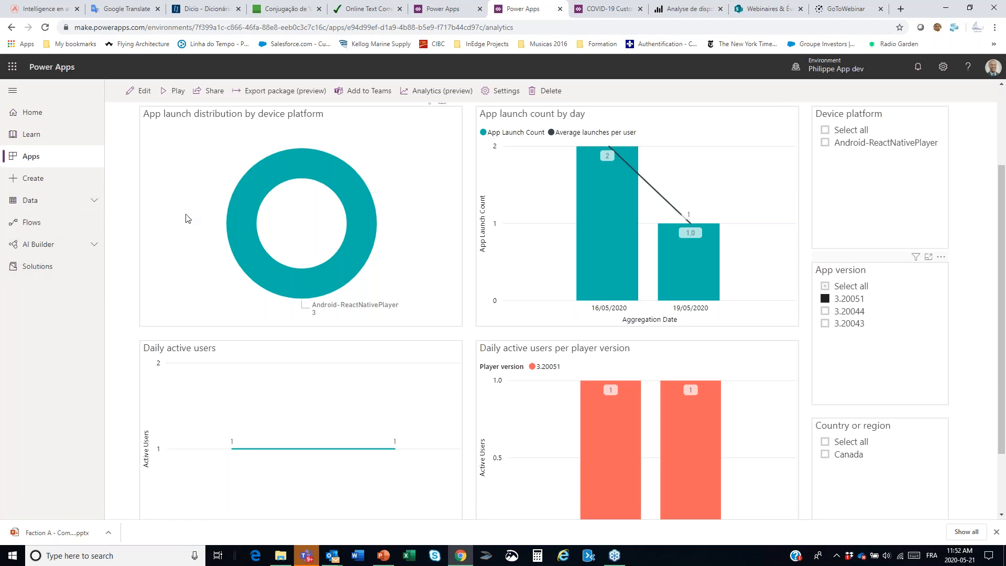
Step: Switch to PowerPoint, show slide 21, and start a flow from its linked template for sending an e-mail on a Power BI data alert
mouse_move(257, 226)
left_click(392, 558)
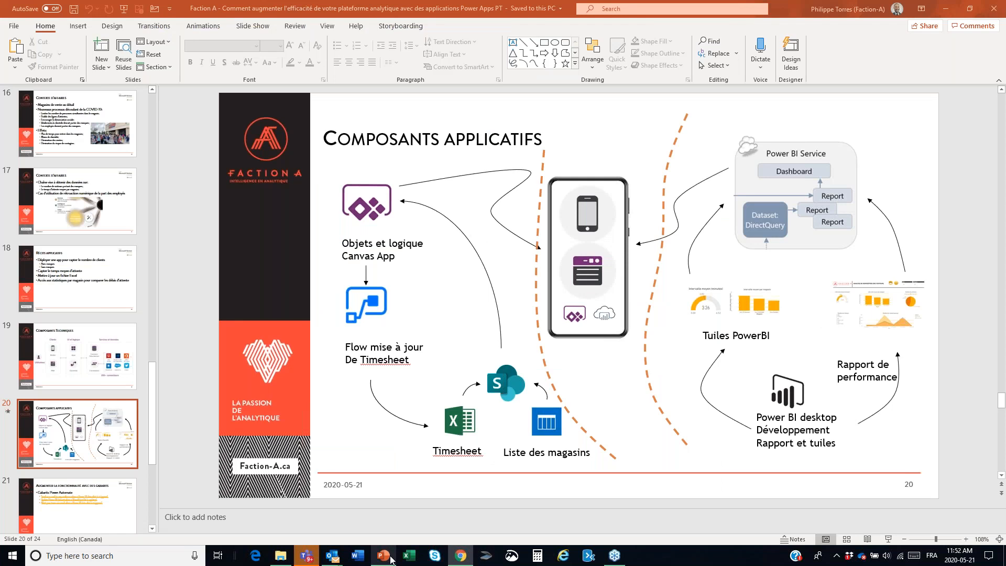
left_click(129, 497)
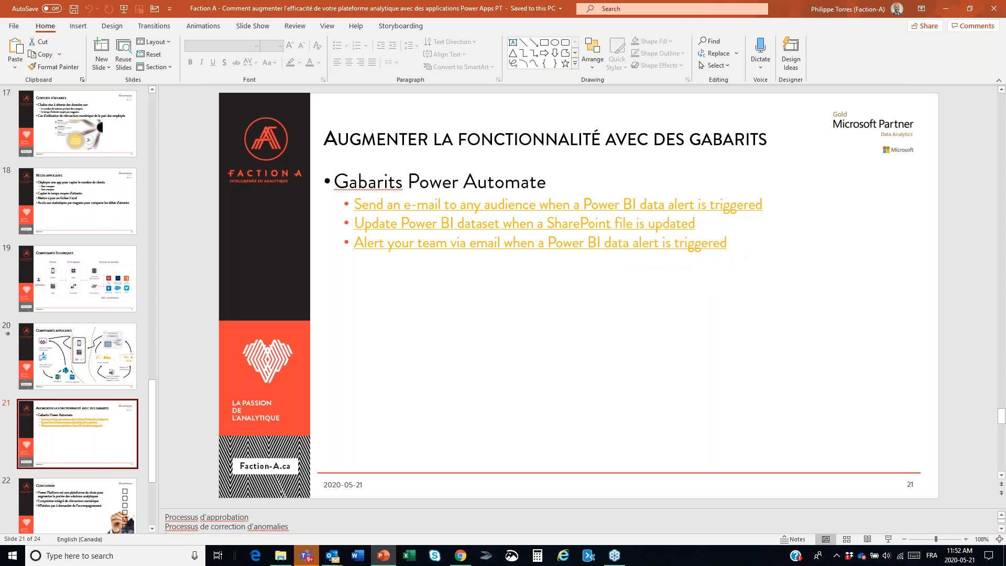
left_click(590, 205, "ctrl")
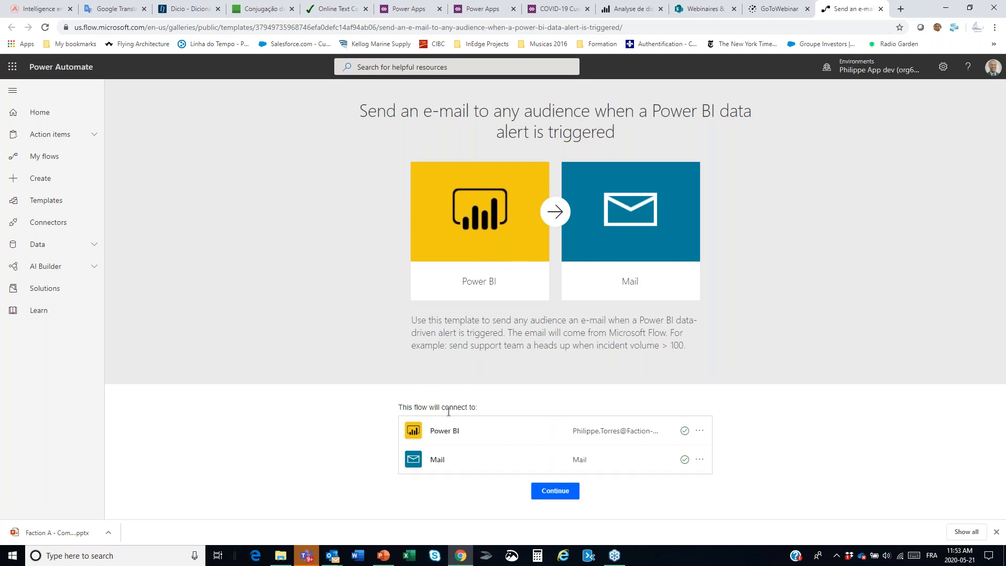
left_click(557, 496)
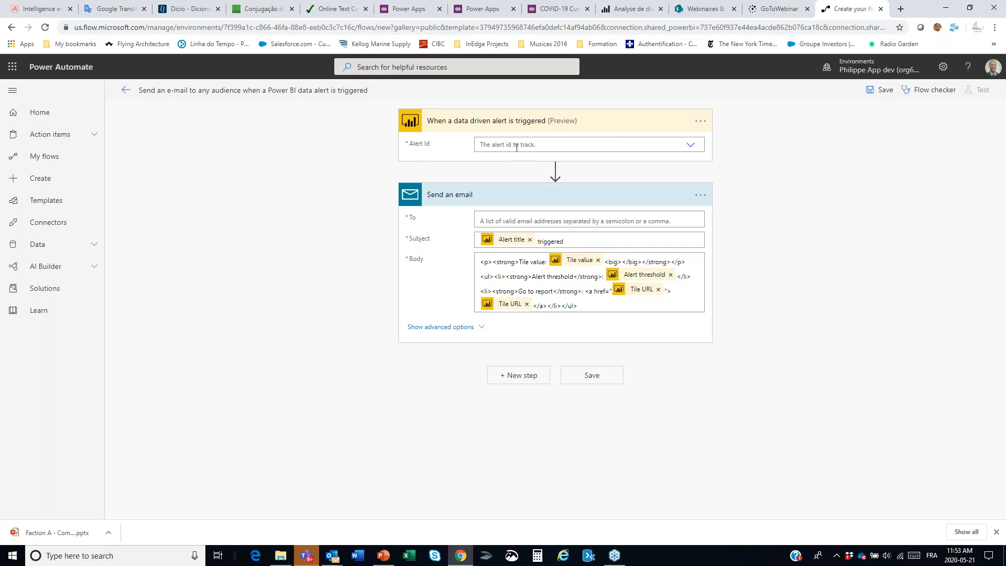
Step: Try to enter "Attention aux files" as the trigger's alert ID, and look through the available alerts without choosing one
left_click(692, 147)
left_click(726, 153)
left_click(577, 144)
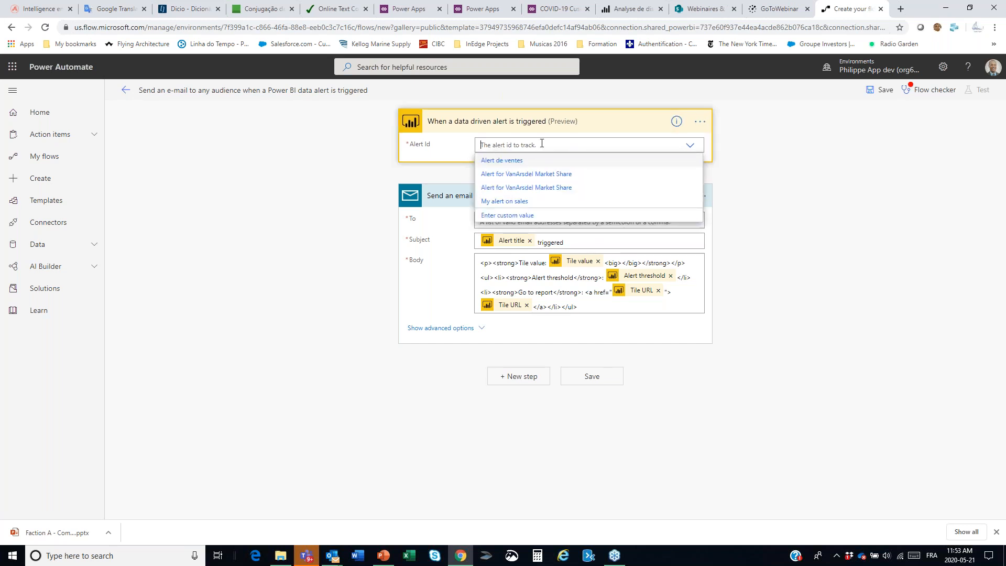
type("Attention aux files")
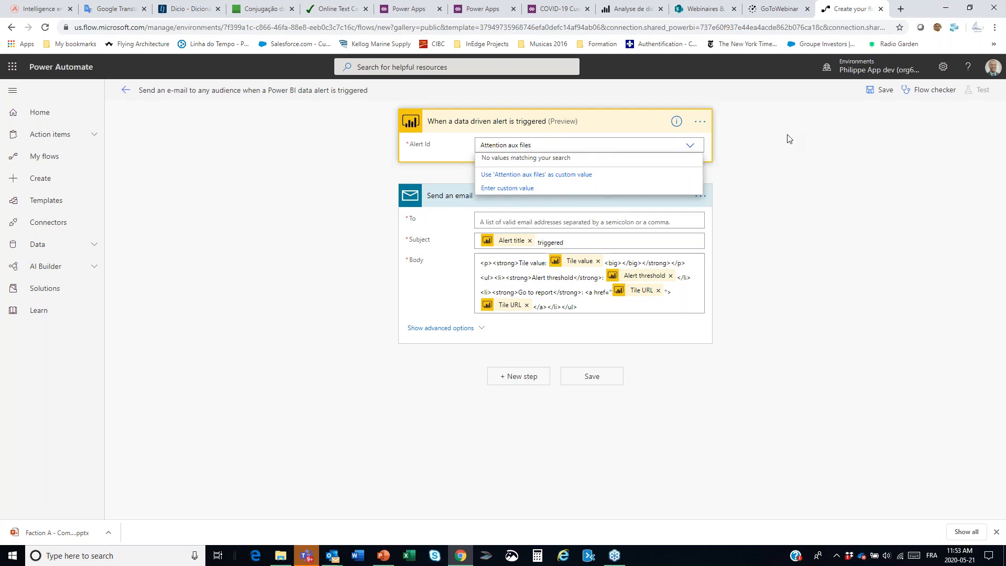
left_click(787, 137)
left_click(693, 145)
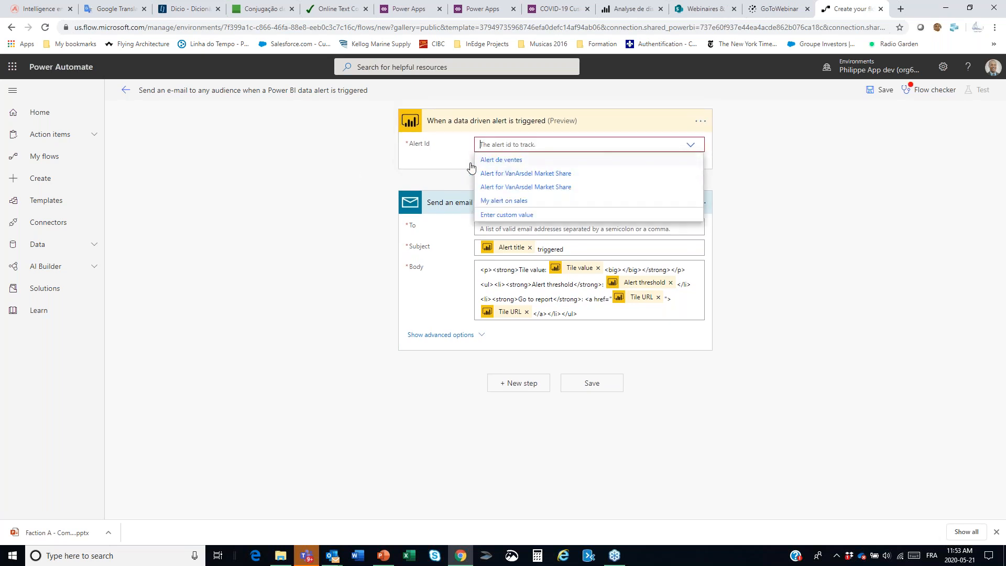
left_click(345, 171)
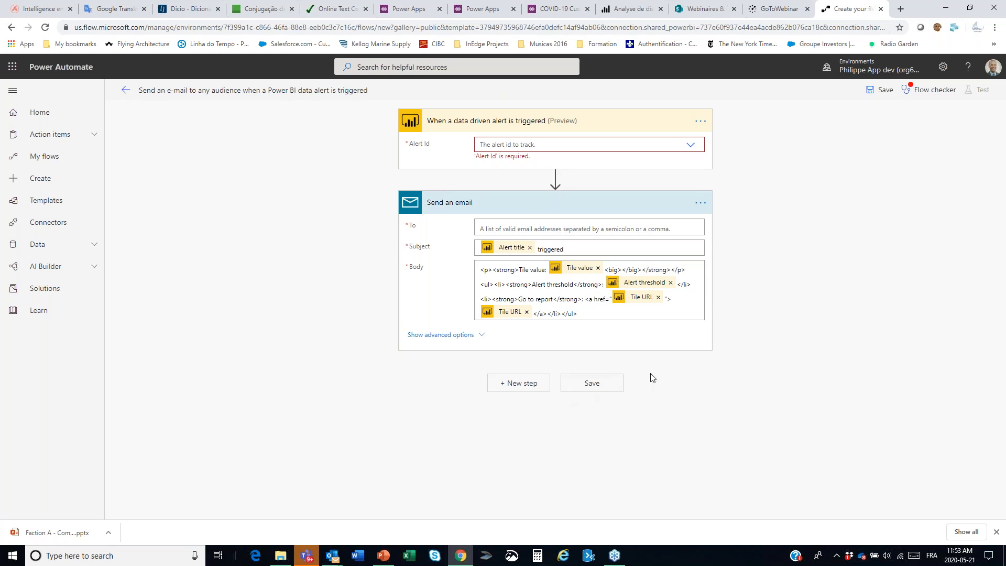
Step: Return to the PowerPoint slide, start a flow from the "Update Power BI dataset when a SharePoint file is updated" template, and review its actions
key("alt+Tab")
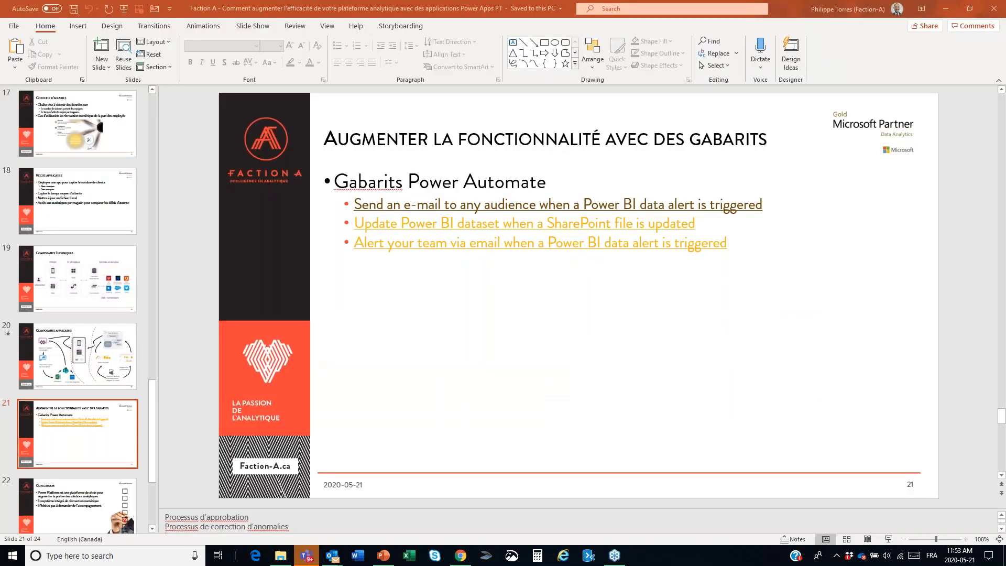
left_click(420, 232, "ctrl")
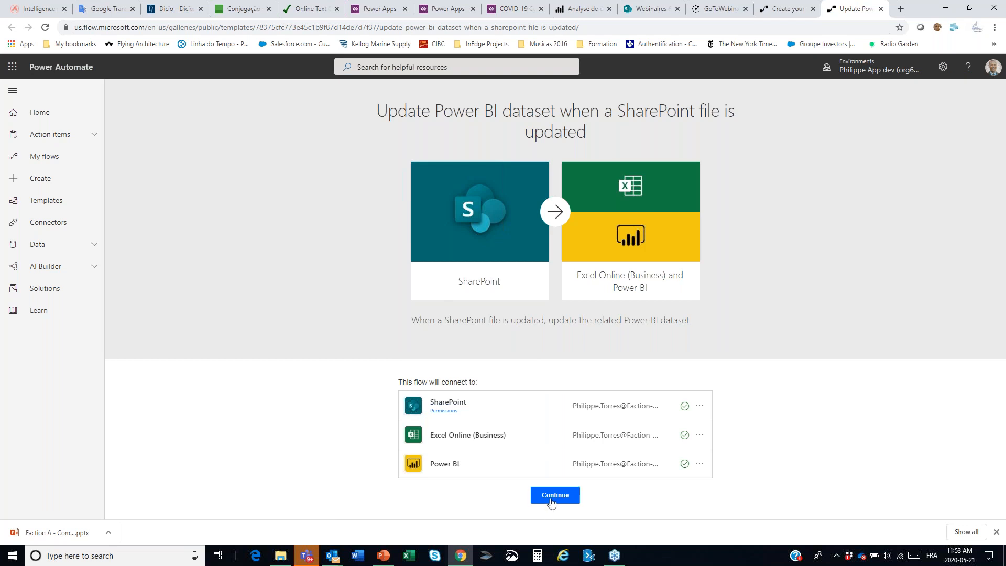
left_click(552, 501)
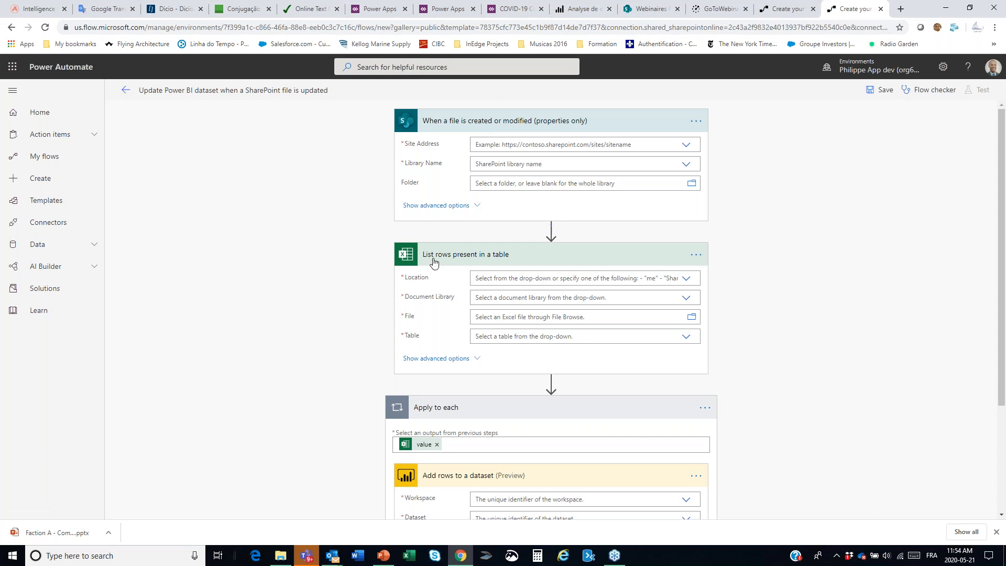
scroll(386, 286, "down", 3)
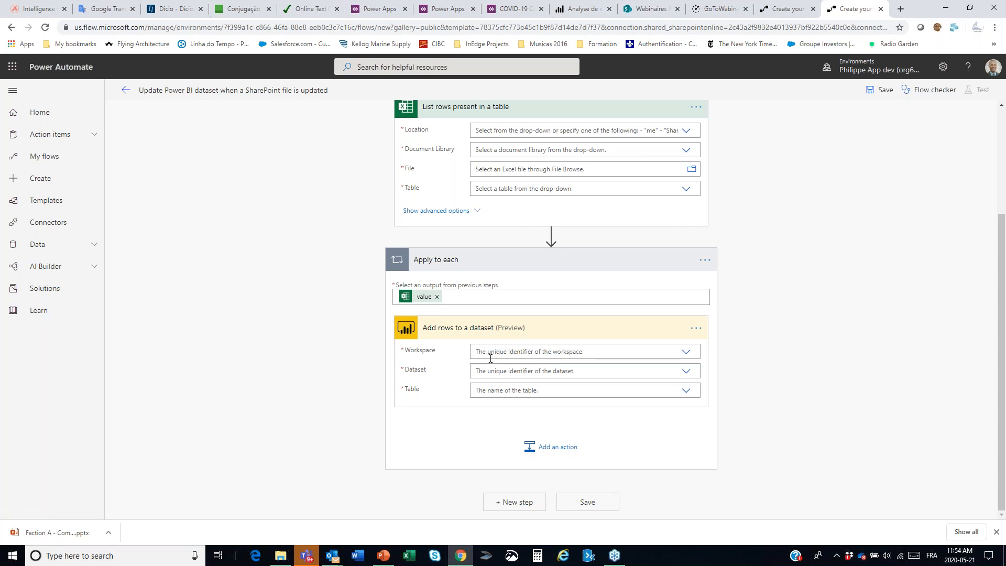
scroll(841, 272, "up", 2)
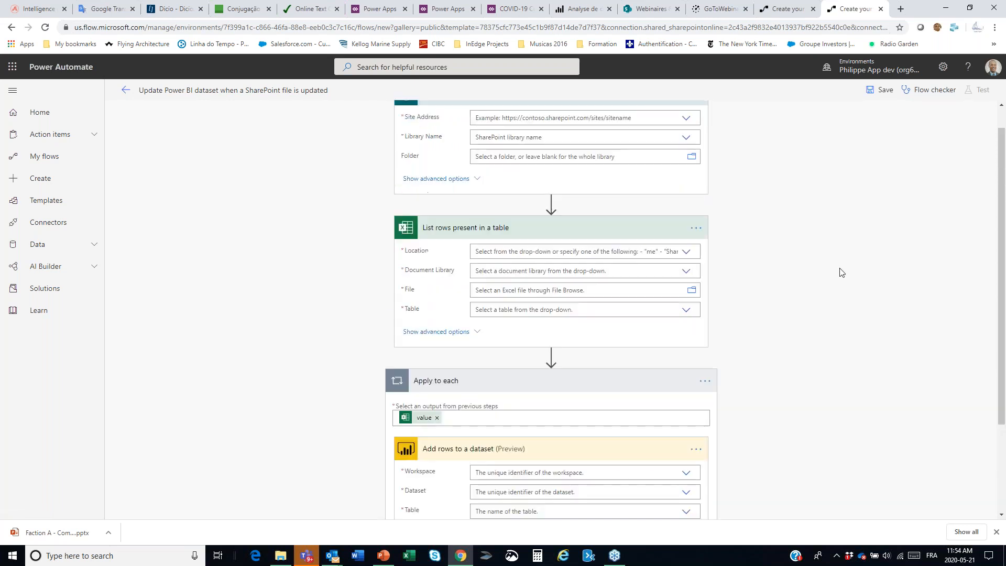
scroll(841, 272, "up", 1)
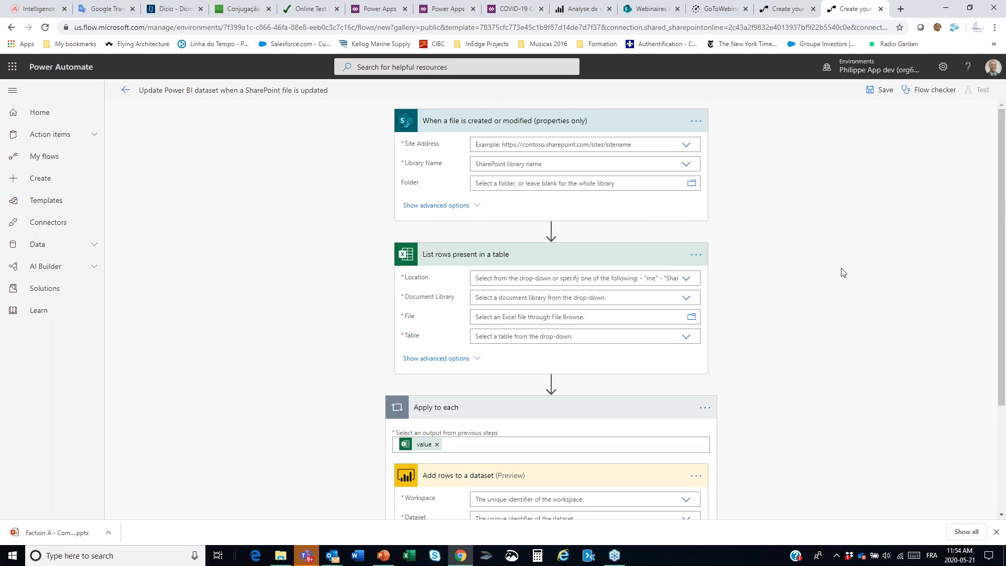